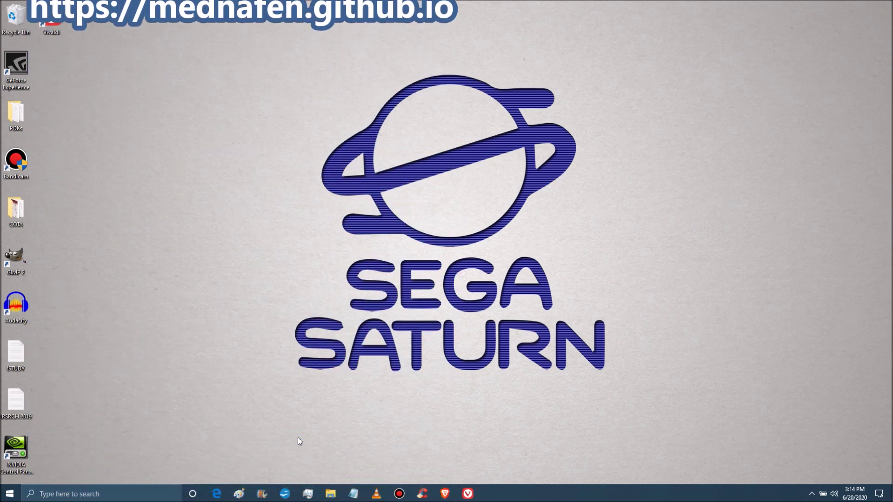
Switch to the Vivaldi browser and view the Mednafen website and the MedGui Reborn page
{"action": "left_click", "coordinate": [442, 493]}
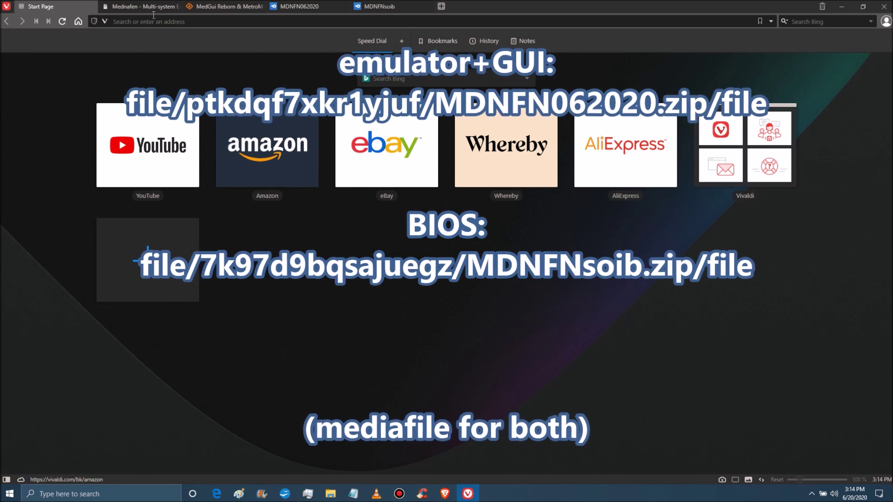
{"action": "left_click", "coordinate": [145, 13]}
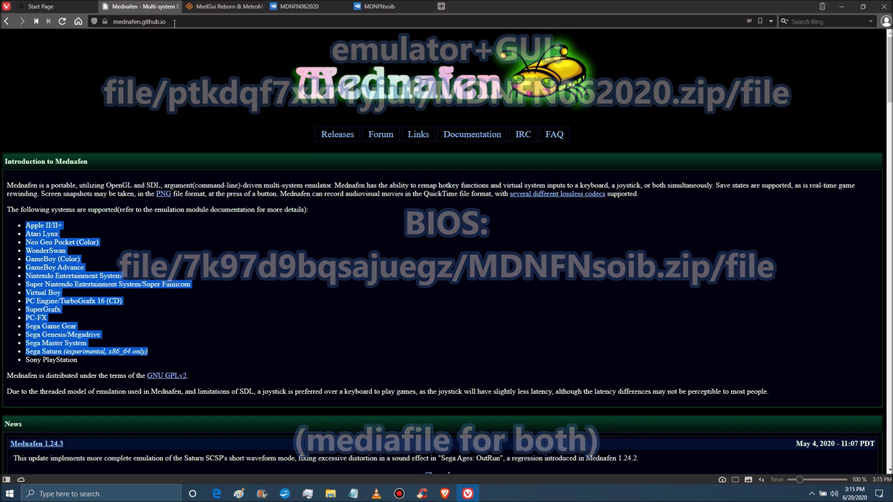
{"action": "left_click", "coordinate": [227, 9]}
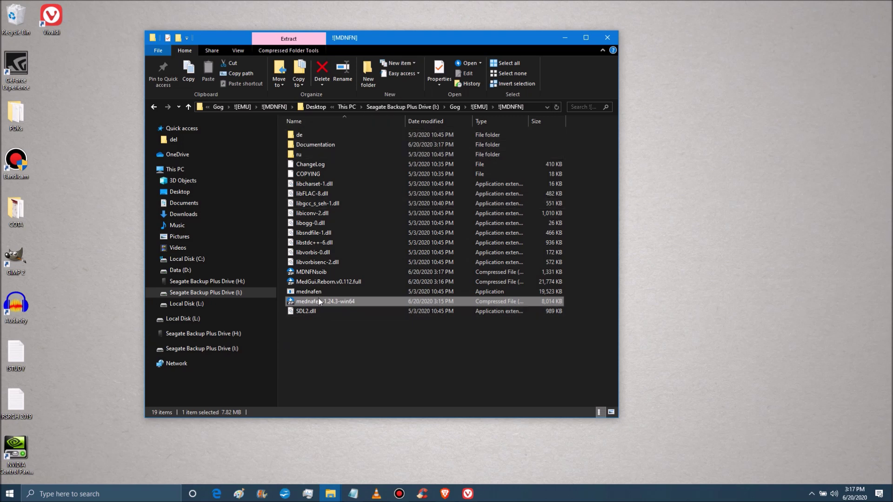
Run mednafen as administrator from the ![MDNFN] folder, allowing the unverified app, and dismiss its error message
{"action": "left_click", "coordinate": [302, 292]}
{"action": "right_click", "coordinate": [303, 292]}
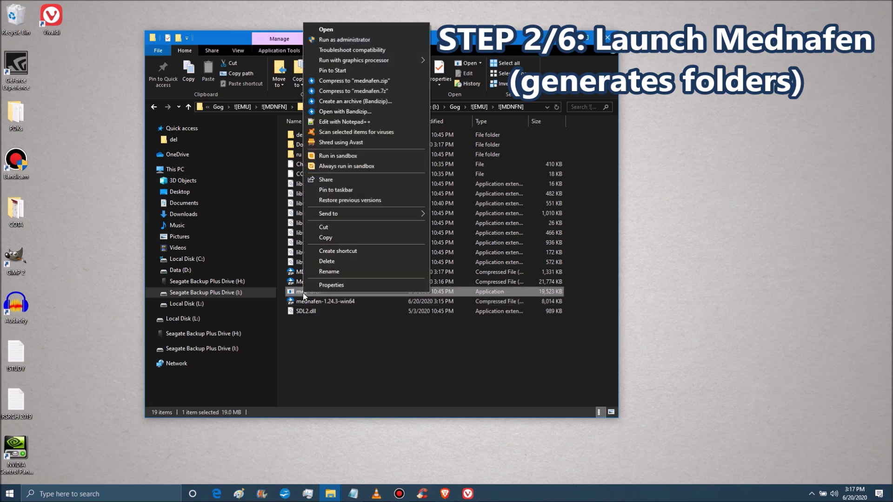
{"action": "left_click", "coordinate": [344, 40]}
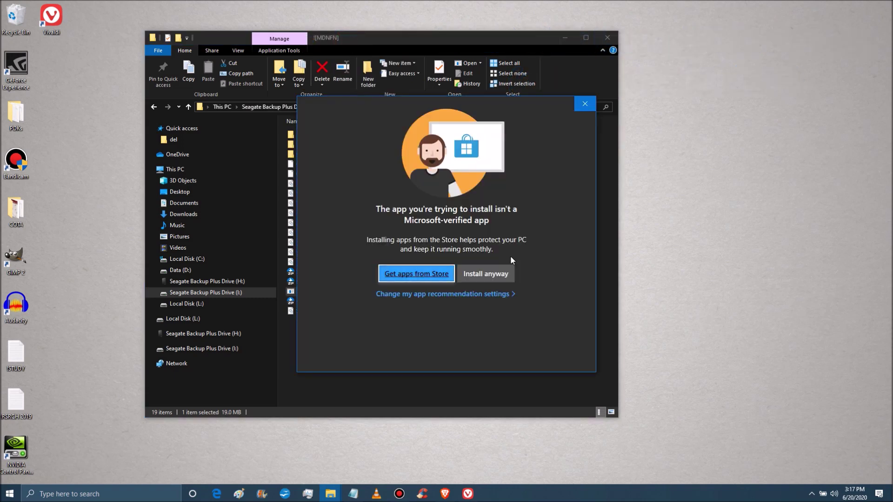
{"action": "left_click", "coordinate": [502, 274]}
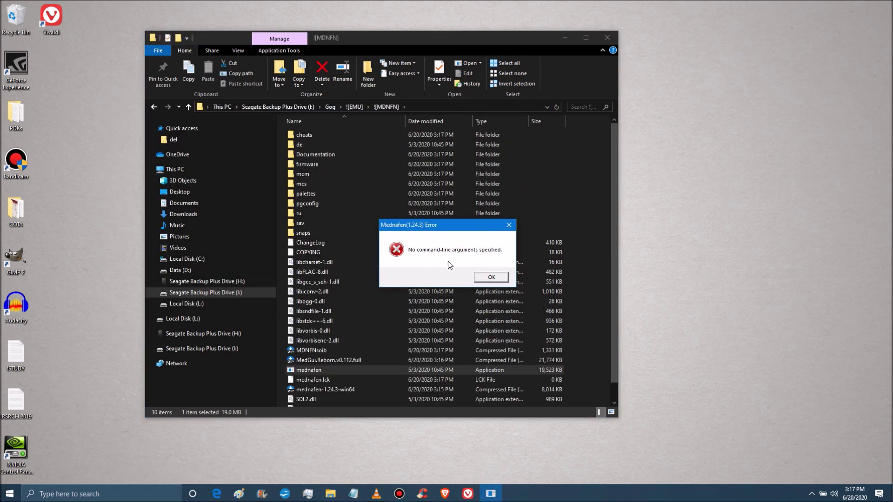
{"action": "left_click", "coordinate": [491, 277]}
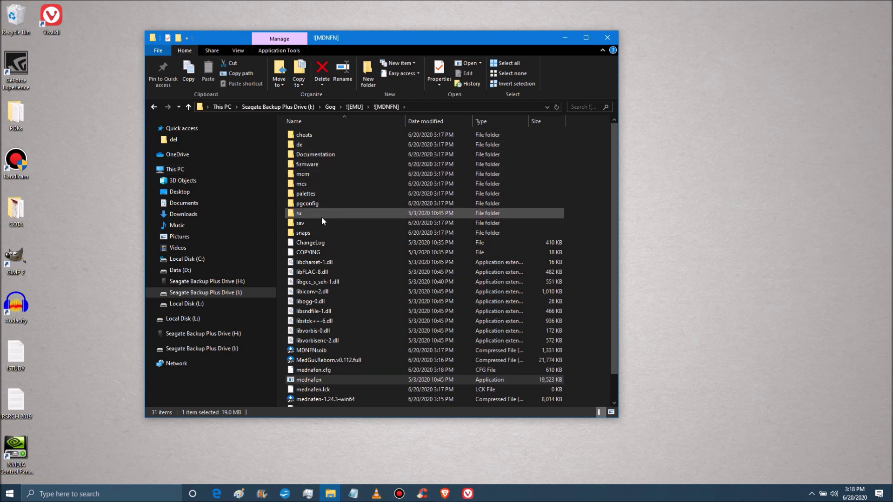
Look over the folders generated in ![MDNFN] and check its parent folder ![EMU]
{"action": "scroll", "coordinate": [339, 195], "scroll_direction": "down", "scroll_amount": 1}
{"action": "scroll", "coordinate": [338, 192], "scroll_direction": "up", "scroll_amount": 1}
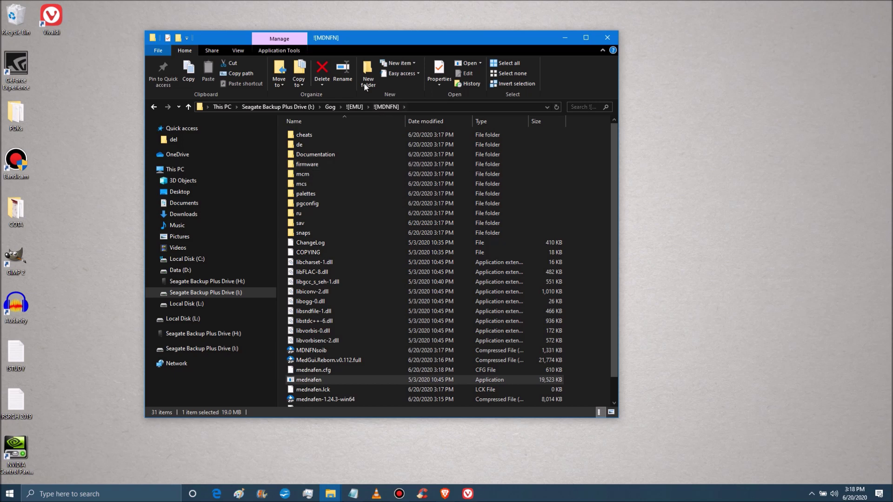
{"action": "left_click", "coordinate": [357, 107]}
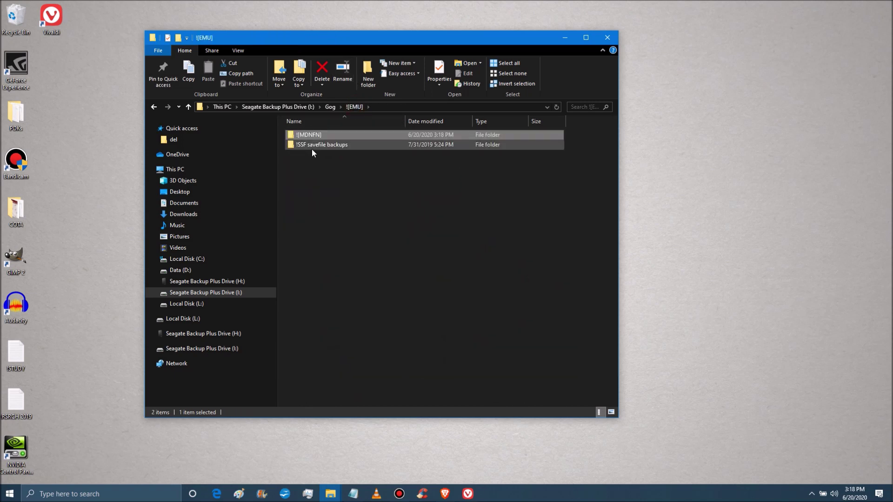
{"action": "left_click", "coordinate": [307, 135]}
{"action": "double_click", "coordinate": [306, 134]}
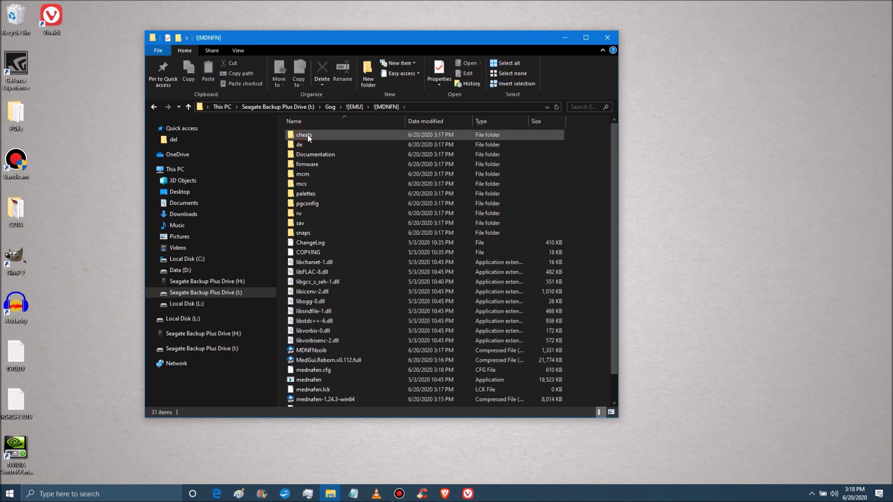
Open the MDNFNsoib archive from the ![MDNFN] folder in Bandizip
{"action": "scroll", "coordinate": [311, 190], "scroll_direction": "down", "scroll_amount": 1}
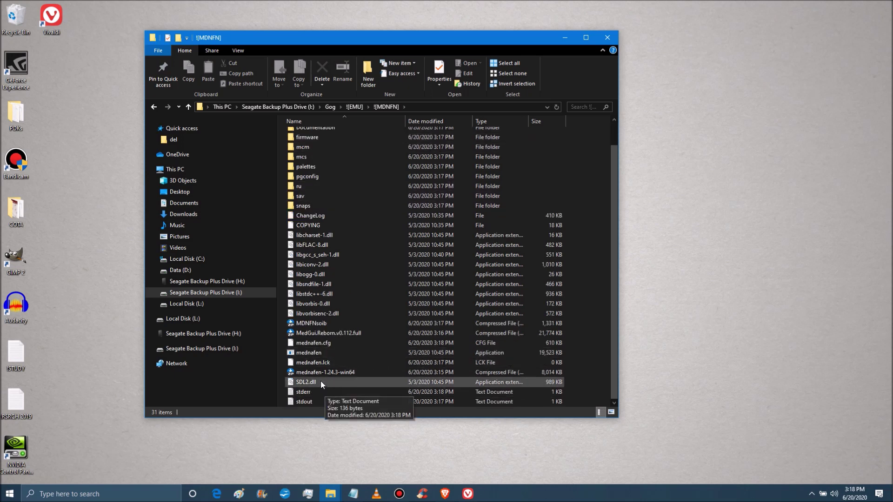
{"action": "right_click", "coordinate": [311, 323]}
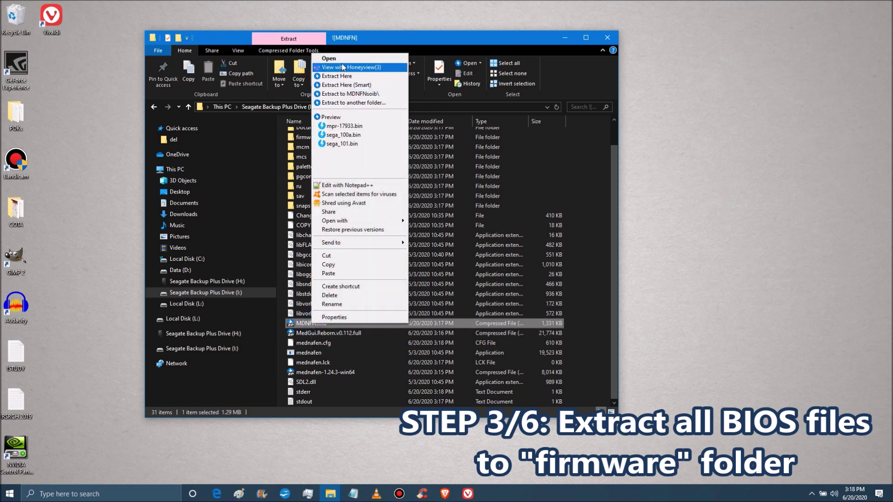
{"action": "left_click", "coordinate": [328, 58]}
{"action": "left_click_drag", "start_coordinate": [284, 139], "coordinate": [541, 134]}
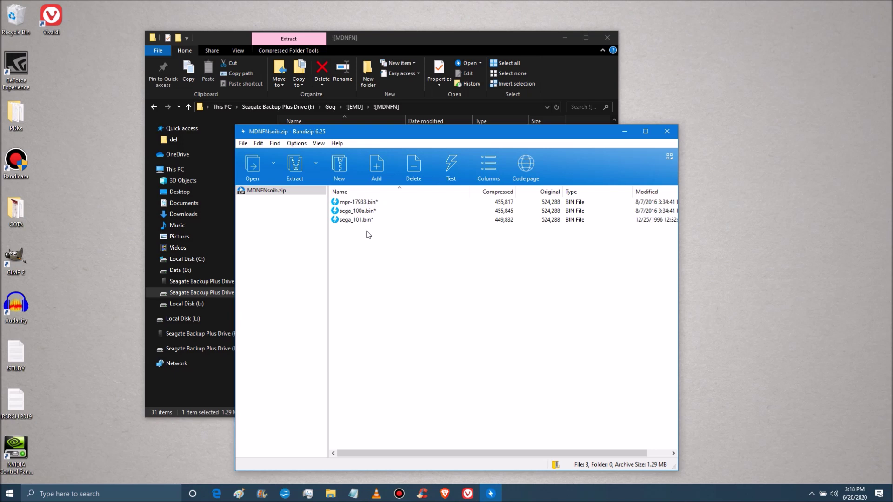
{"action": "left_click_drag", "start_coordinate": [378, 240], "coordinate": [333, 199]}
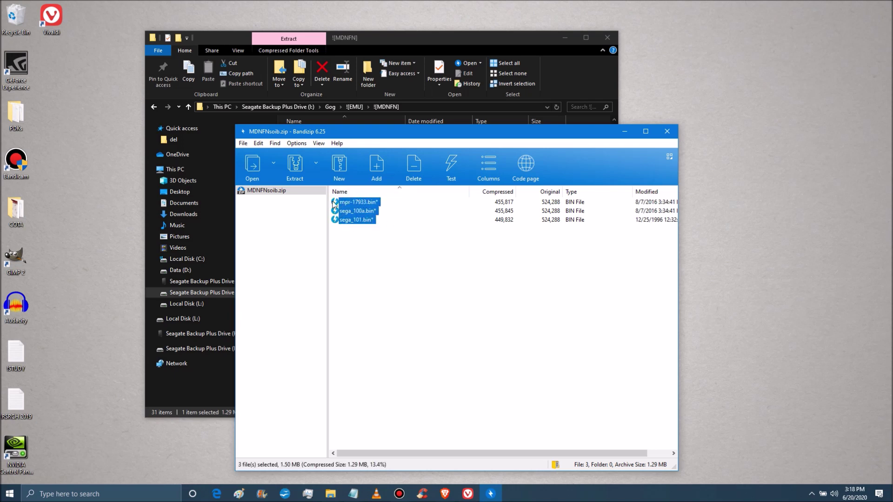
{"action": "left_click", "coordinate": [316, 163]}
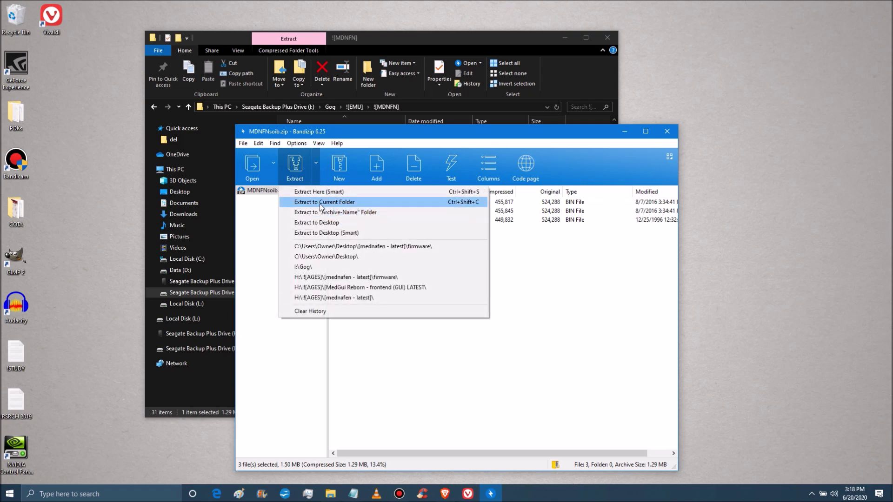
{"action": "right_click", "coordinate": [408, 362]}
{"action": "left_click", "coordinate": [395, 251]}
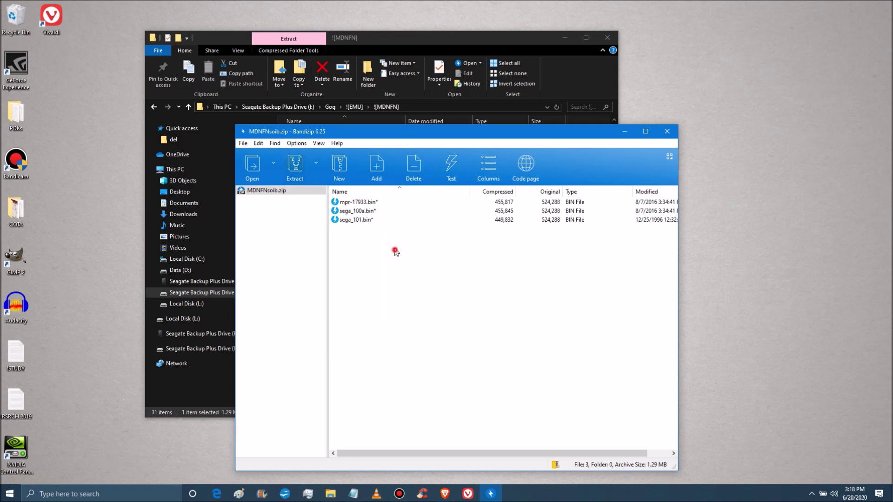
Extract the three selected BIOS files into the firmware folder using the archive password, close the archive and open that folder
{"action": "left_click_drag", "start_coordinate": [395, 251], "coordinate": [351, 210]}
{"action": "right_click", "coordinate": [354, 213]}
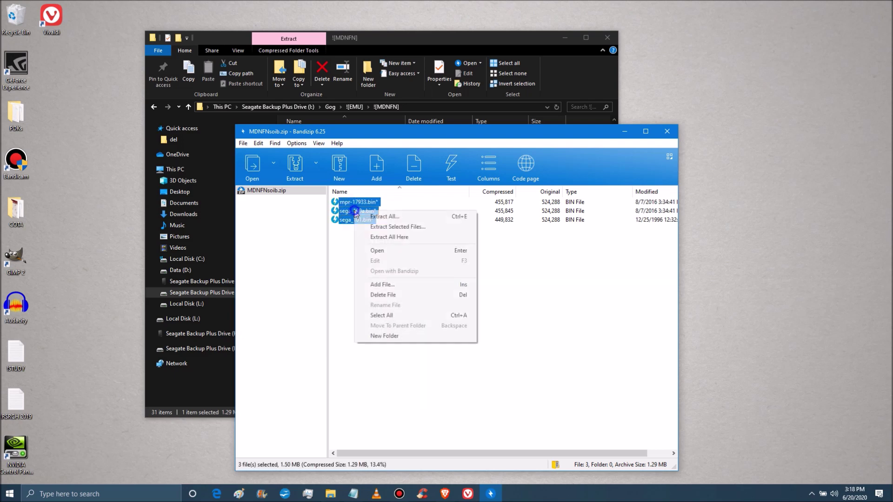
{"action": "left_click", "coordinate": [390, 226]}
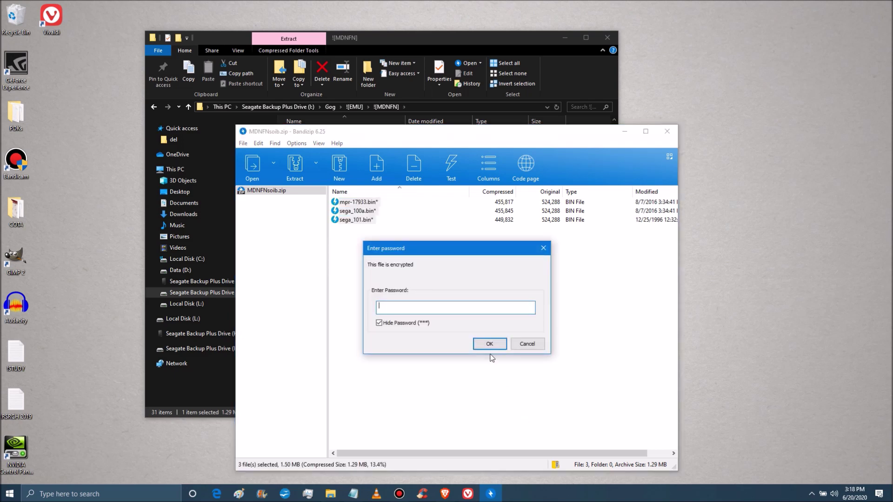
{"action": "key", "text": "ctrl+v"}
{"action": "key", "text": "Return"}
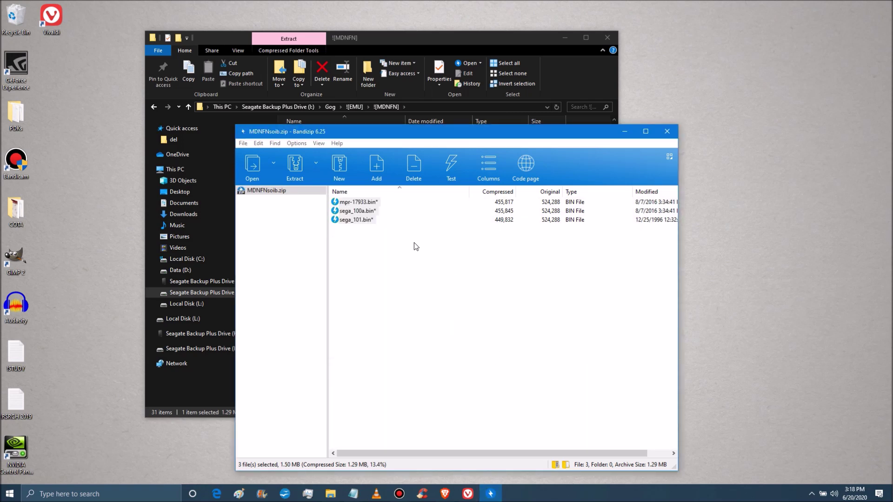
{"action": "left_click", "coordinate": [666, 131]}
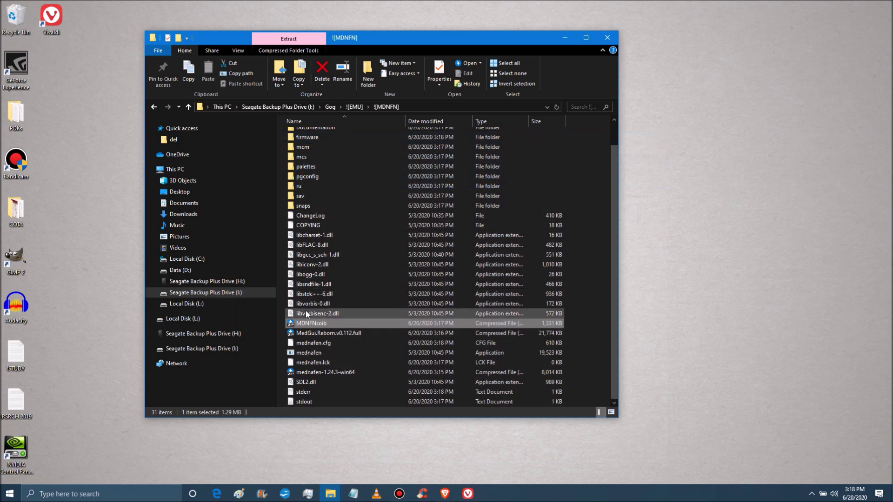
{"action": "scroll", "coordinate": [315, 195], "scroll_direction": "up", "scroll_amount": 1}
{"action": "double_click", "coordinate": [314, 163]}
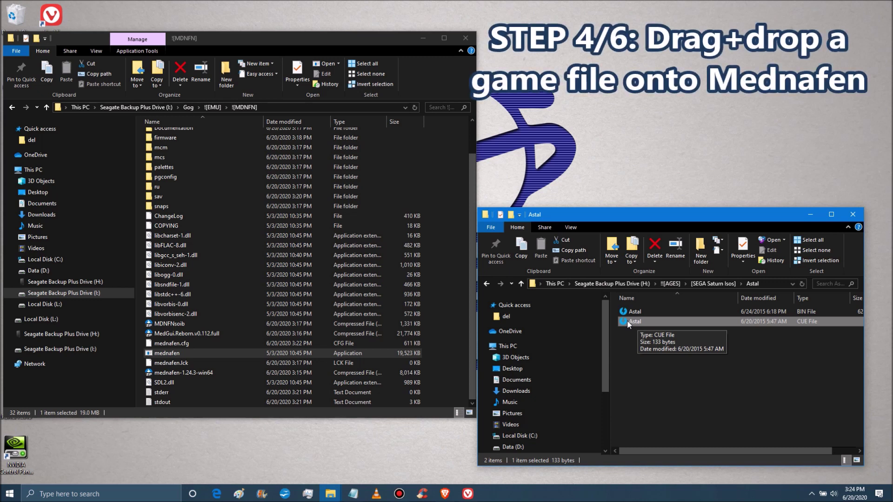
Launch the Astal CUE file with the mednafen application, dismissing the Microsoft Store prompt
{"action": "left_click_drag", "start_coordinate": [628, 321], "coordinate": [163, 353]}
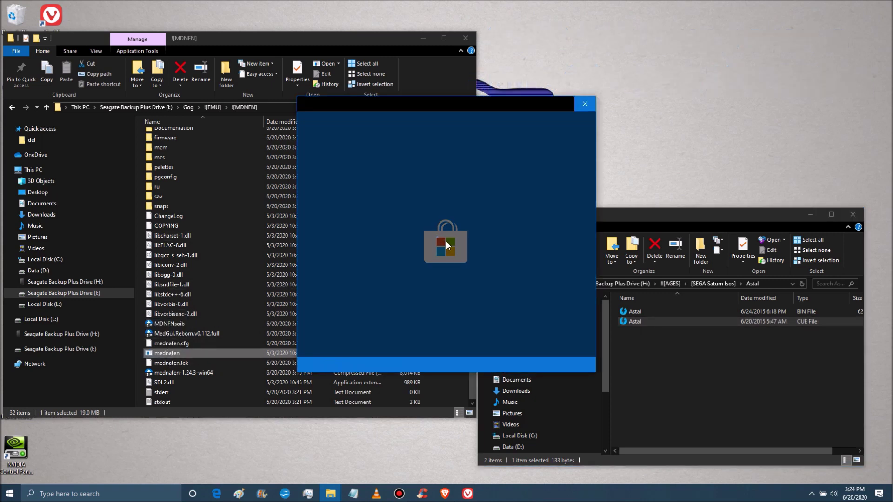
{"action": "key", "text": "Escape"}
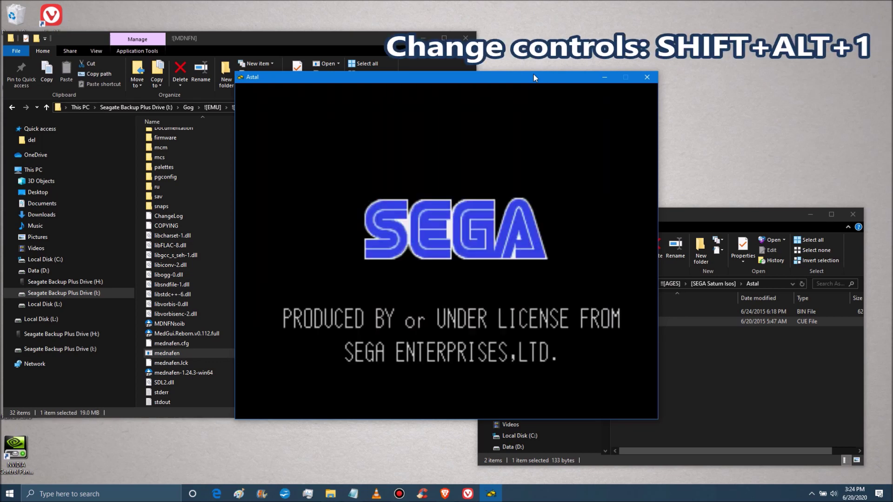
Start the control configuration for Digital Gamepad 1 and assign its direction and START inputs
{"action": "key", "text": "shift+alt+1"}
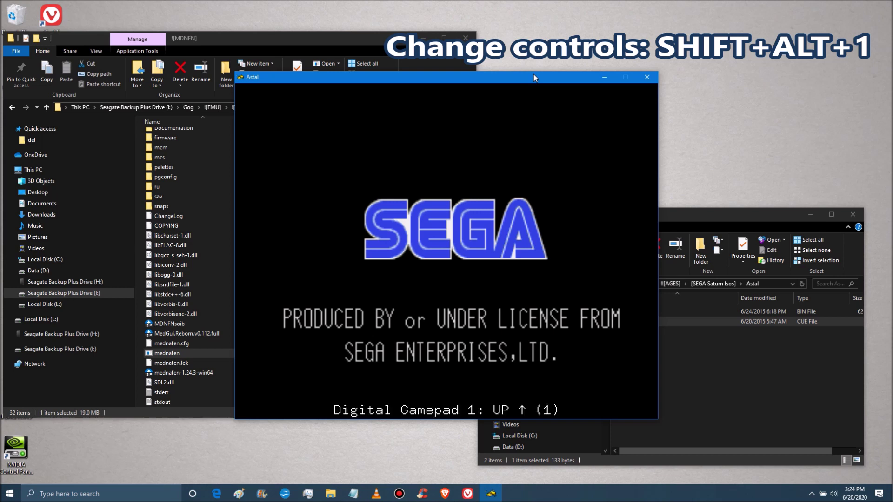
{"action": "key", "text": "Up"}
{"action": "key", "text": "Up"}
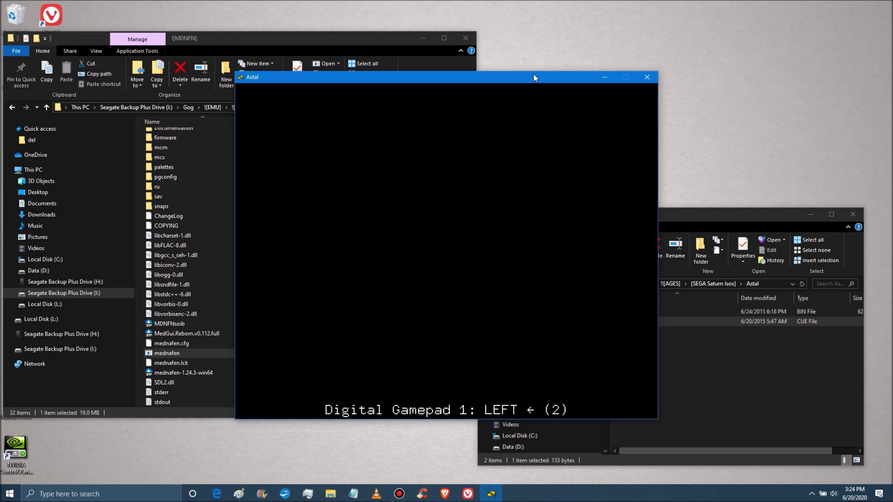
{"action": "key", "text": "Left"}
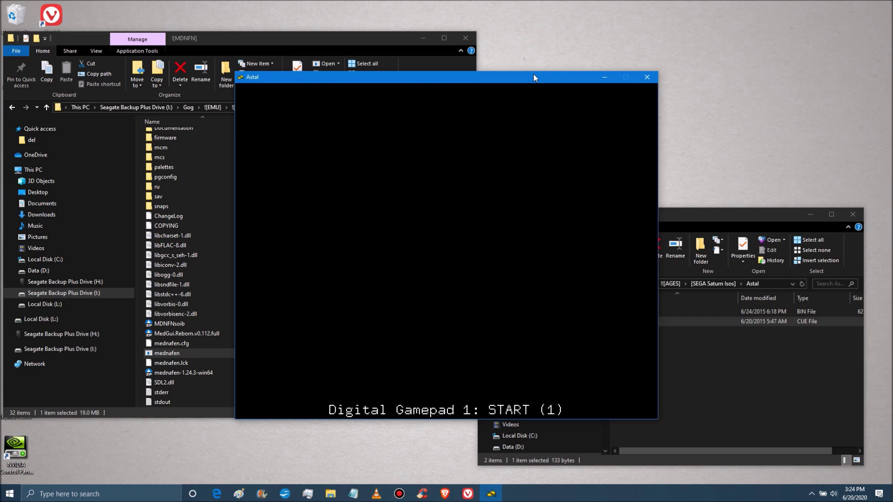
{"action": "key", "text": "Return"}
Assign the A, B and C buttons of Digital Gamepad 1
{"action": "key", "text": "a"}
{"action": "key", "text": "a"}
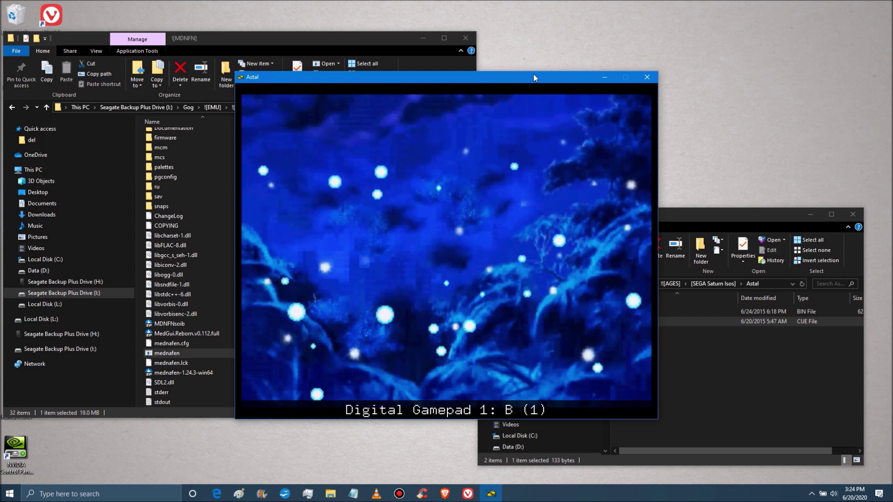
{"action": "key", "text": "b"}
{"action": "key", "text": "b"}
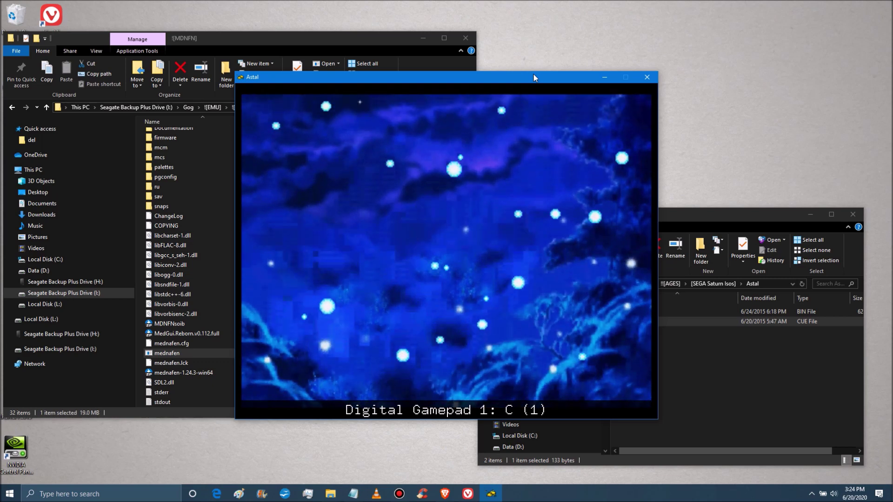
{"action": "key", "text": "c"}
{"action": "key", "text": "c"}
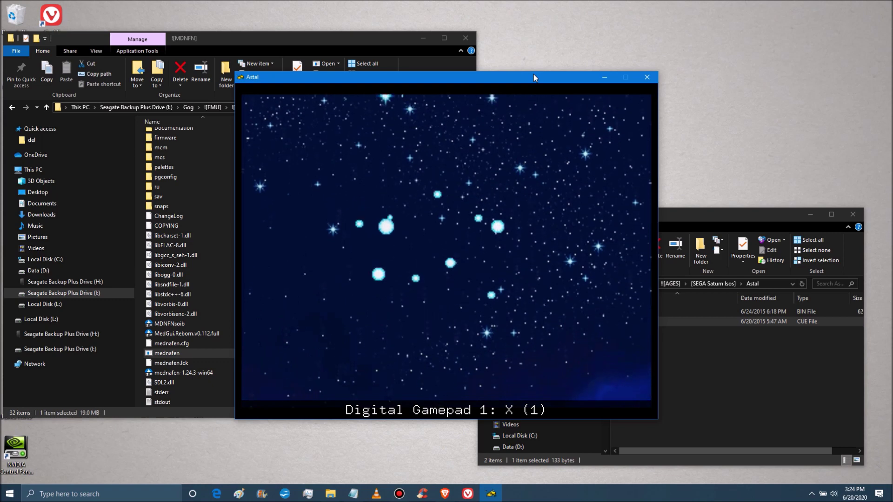
Assign the X, Y, Z and Left Shoulder buttons of Digital Gamepad 1, and close the Astal game
{"action": "key", "text": "u"}
{"action": "key", "text": "i"}
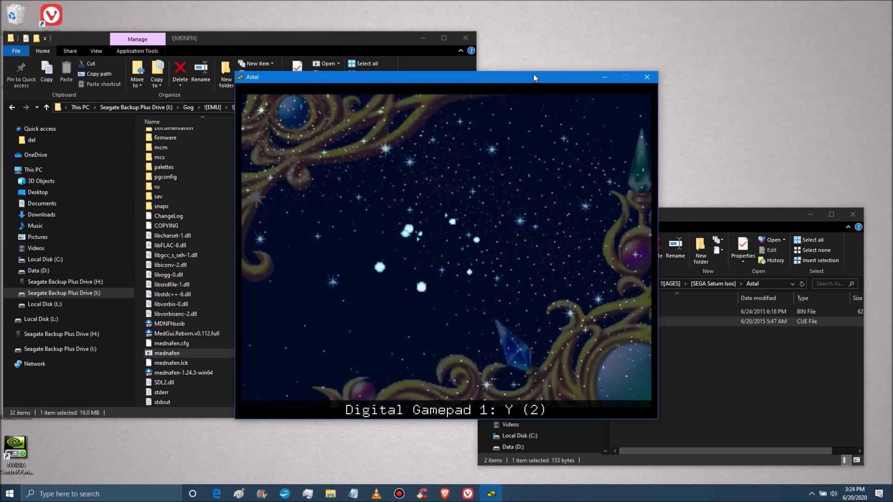
{"action": "key", "text": "i"}
{"action": "key", "text": "o"}
{"action": "key", "text": "o"}
{"action": "key", "text": "q"}
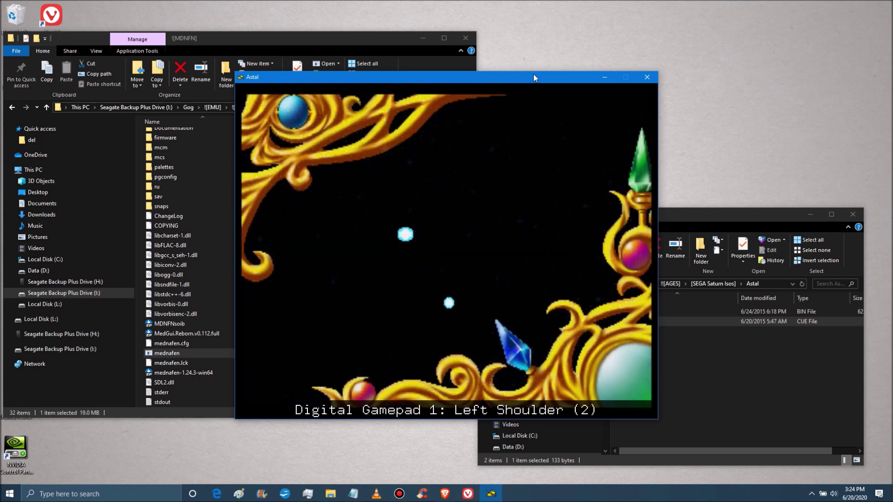
{"action": "key", "text": "q"}
{"action": "left_click", "coordinate": [646, 76]}
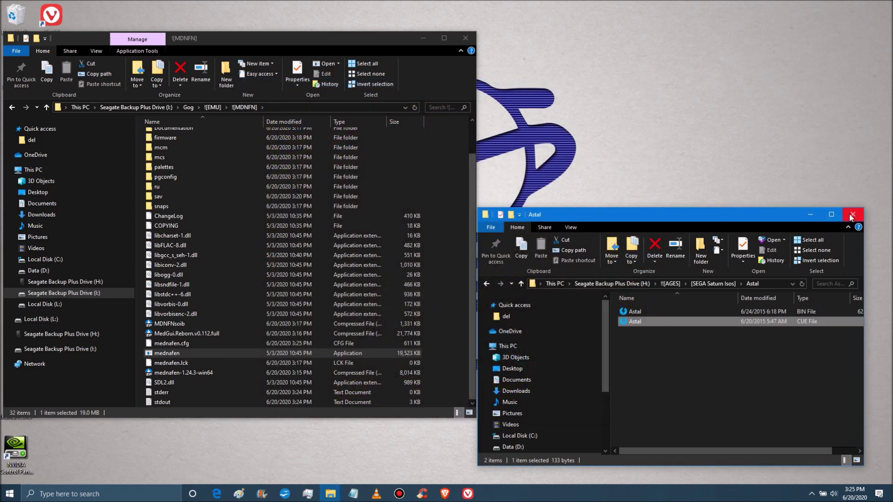
Extract the MedGui.Reborn.v0.112.full archive to a folder of the same name inside ![MDNFN]
{"action": "left_click", "coordinate": [444, 326]}
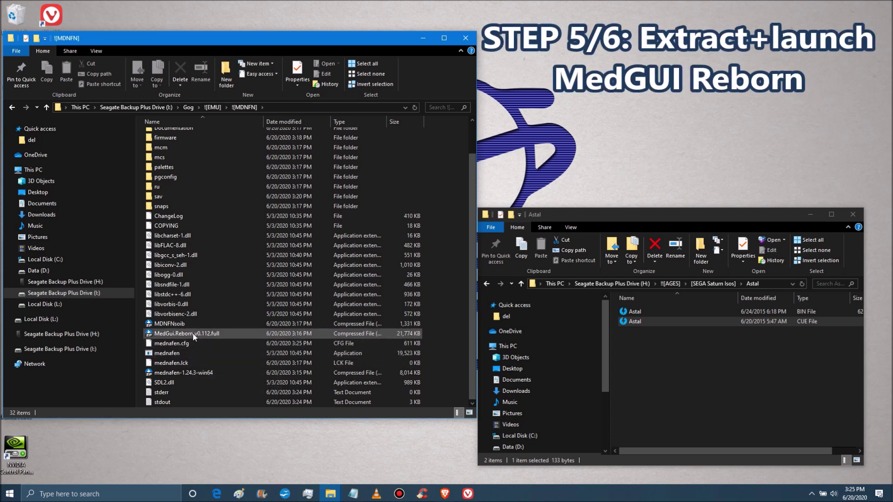
{"action": "right_click", "coordinate": [192, 334]}
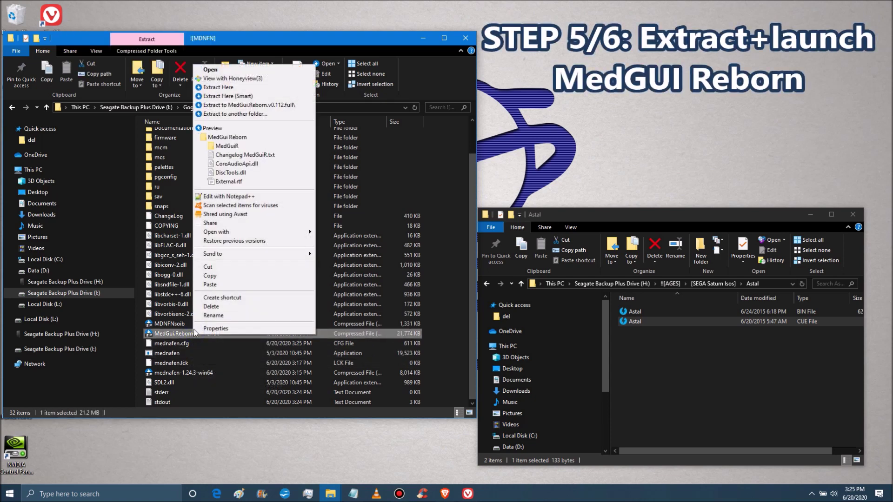
{"action": "left_click", "coordinate": [236, 110]}
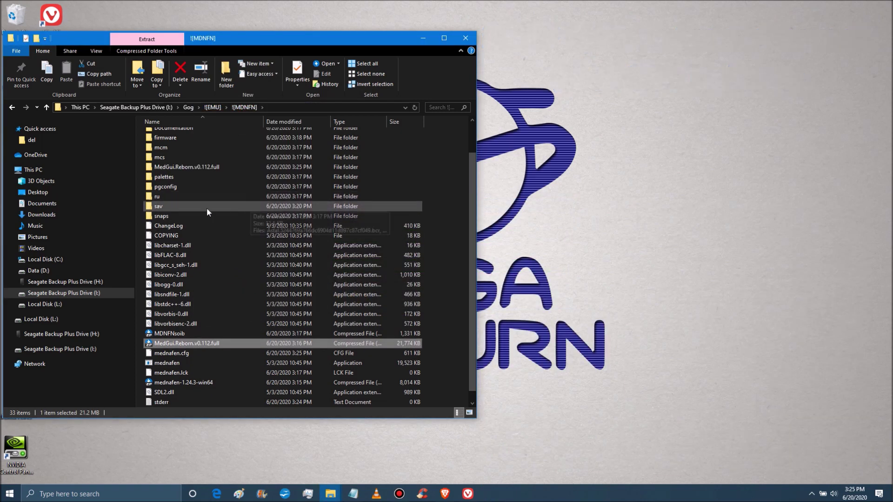
Open the extracted MedGui.Reborn.v0.112.full folder, go into MedGui Reborn, and run the MedGuiR application as administrator
{"action": "double_click", "coordinate": [167, 167]}
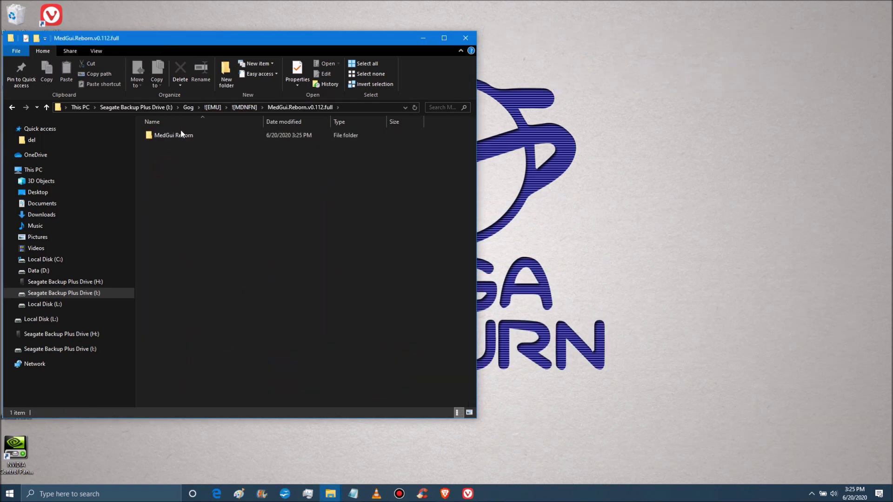
{"action": "double_click", "coordinate": [181, 134]}
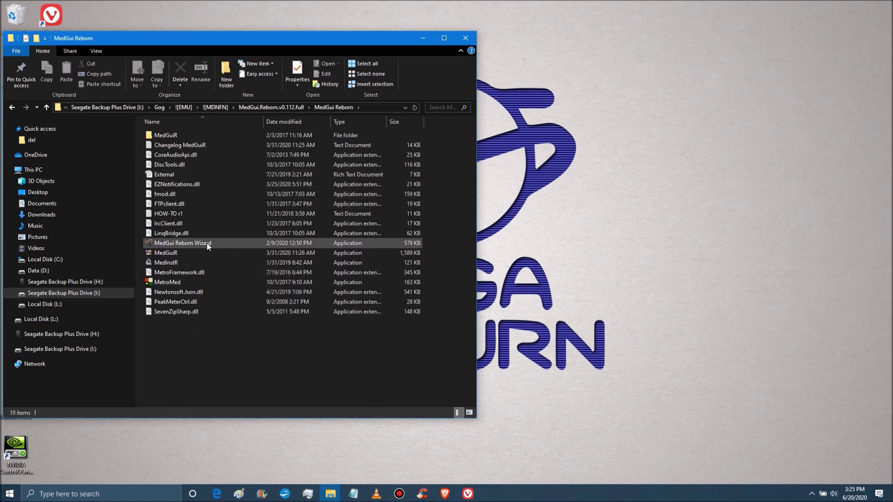
{"action": "double_click", "coordinate": [167, 254]}
{"action": "key", "text": "shift+F10"}
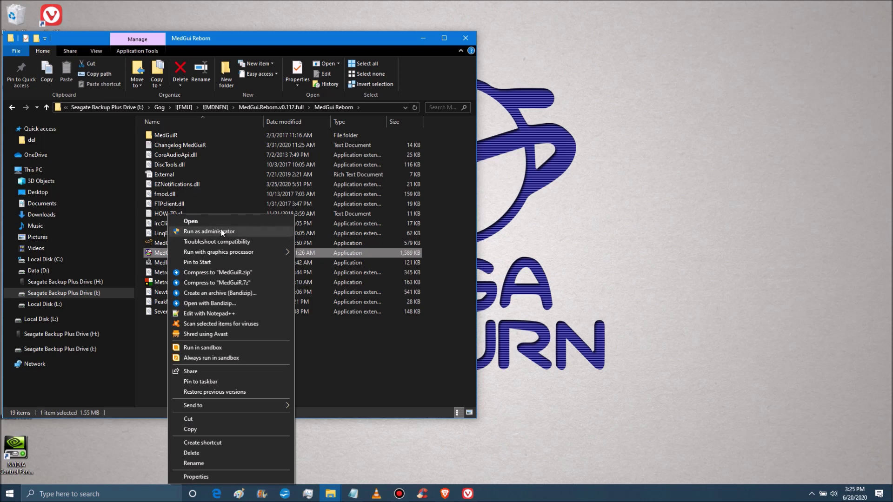
{"action": "left_click", "coordinate": [221, 232]}
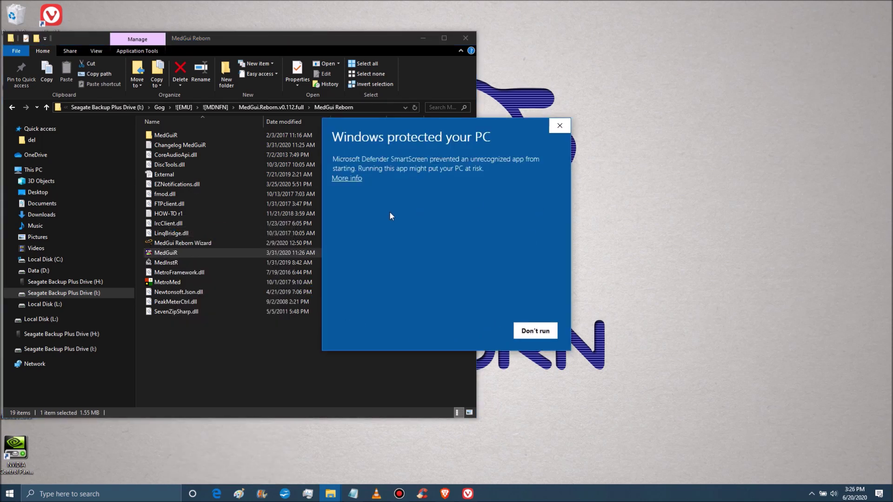
Allow the blocked MedGuiR app to run anyway, minimize the file window and dismiss the firewall notification
{"action": "left_click", "coordinate": [344, 179]}
{"action": "left_click", "coordinate": [479, 333]}
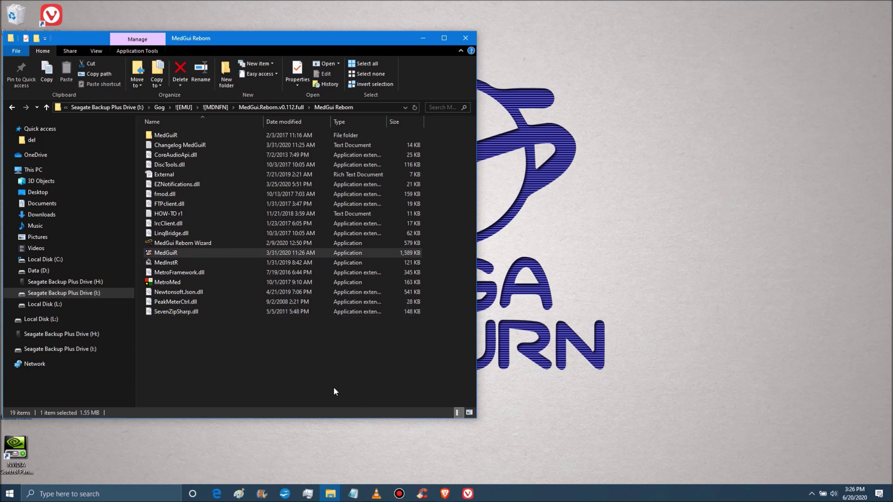
{"action": "left_click", "coordinate": [424, 38]}
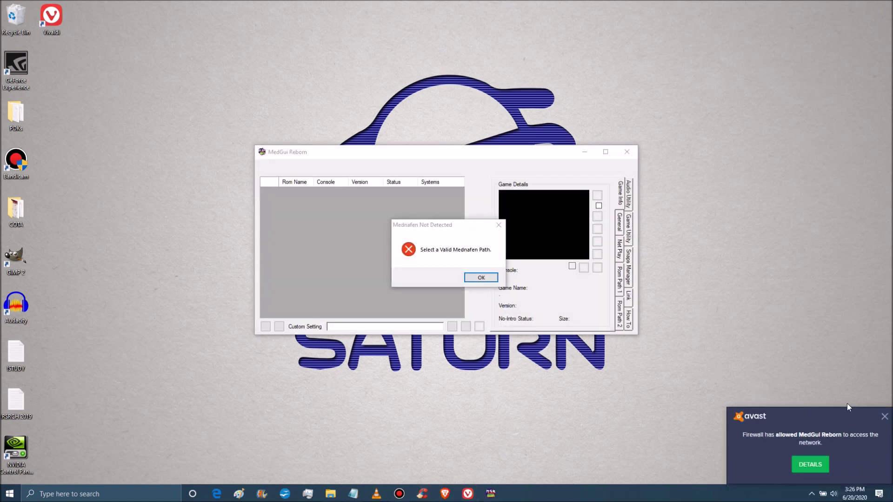
{"action": "left_click", "coordinate": [884, 416]}
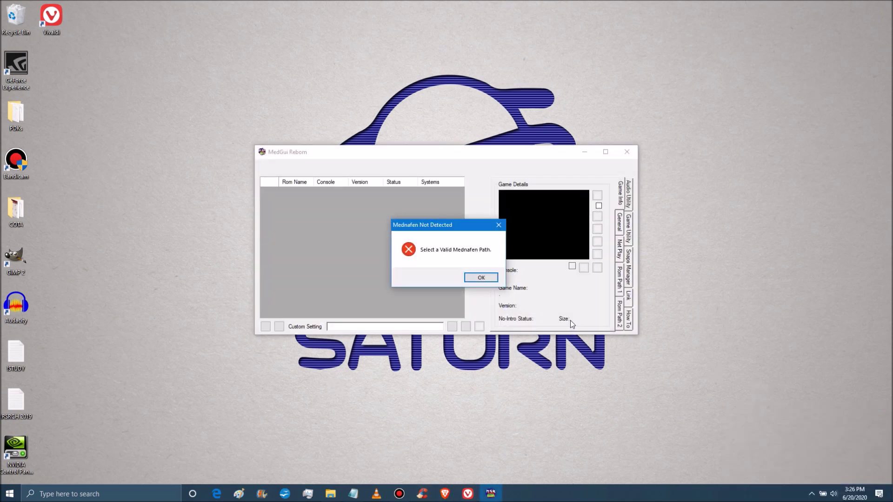
Set the Mednafen path to the Gog\![EMU]\![MDNFN] folder on Seagate Backup Plus Drive (I:) and acknowledge the configuration backup notice
{"action": "left_click", "coordinate": [482, 278]}
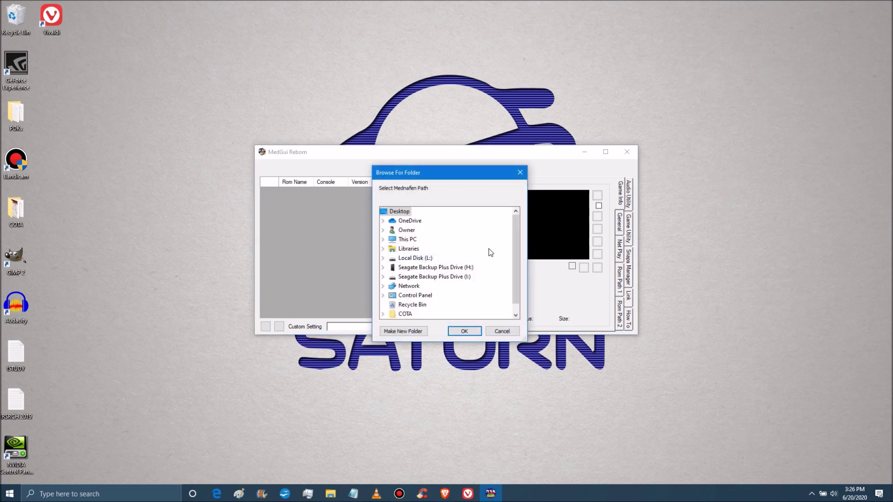
{"action": "left_click", "coordinate": [517, 272]}
{"action": "left_click_drag", "start_coordinate": [518, 273], "coordinate": [488, 299]}
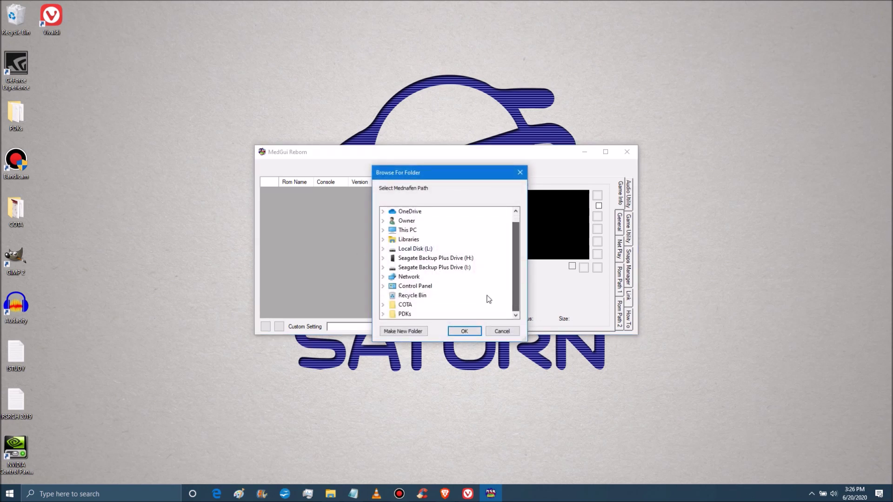
{"action": "left_click", "coordinate": [382, 267]}
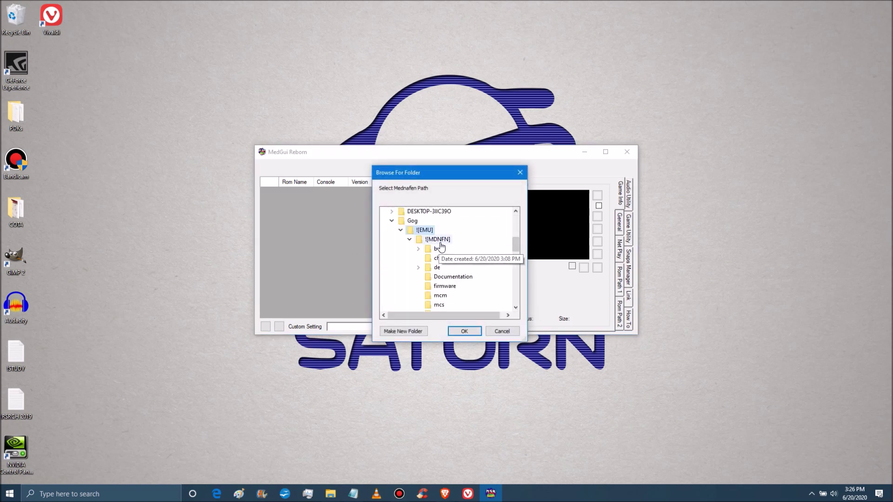
{"action": "scroll", "coordinate": [442, 251], "scroll_direction": "down", "scroll_amount": 2}
{"action": "scroll", "coordinate": [437, 274], "scroll_direction": "up", "scroll_amount": 1}
{"action": "scroll", "coordinate": [446, 249], "scroll_direction": "up", "scroll_amount": 1}
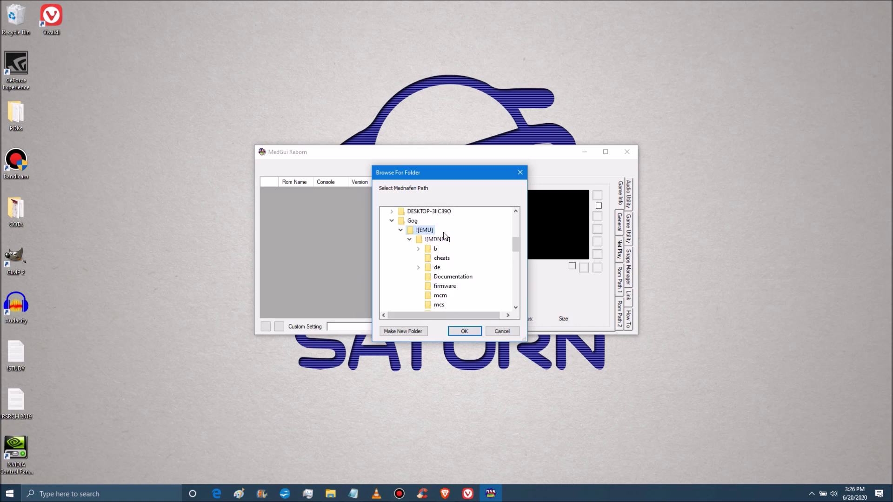
{"action": "left_click", "coordinate": [444, 241]}
{"action": "left_click", "coordinate": [464, 331]}
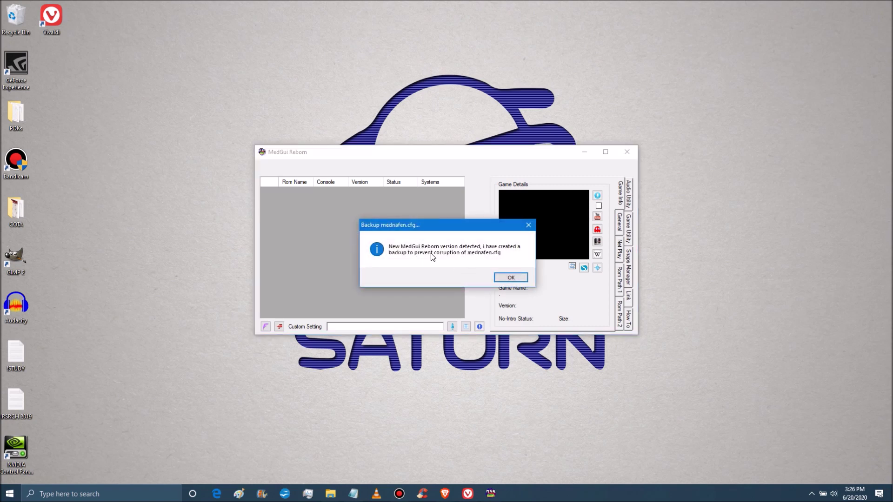
{"action": "left_click", "coordinate": [507, 278]}
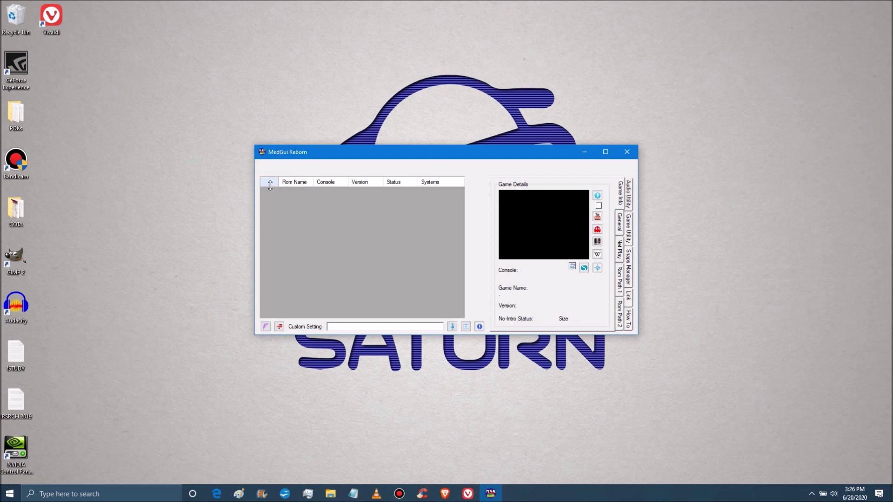
Close MedGui Reborn and start MedGuiR again from the MedGui Reborn folder
{"action": "left_click", "coordinate": [627, 152]}
{"action": "mouse_move", "coordinate": [331, 493]}
{"action": "left_click", "coordinate": [368, 459]}
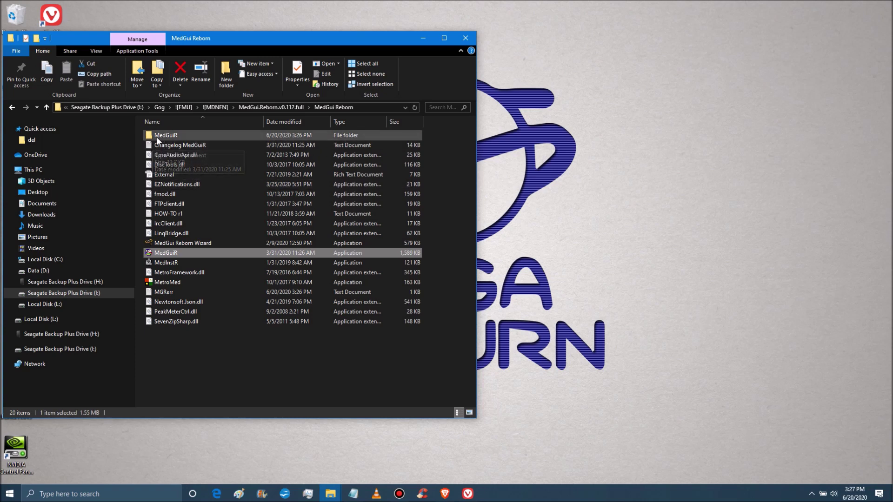
{"action": "double_click", "coordinate": [158, 249]}
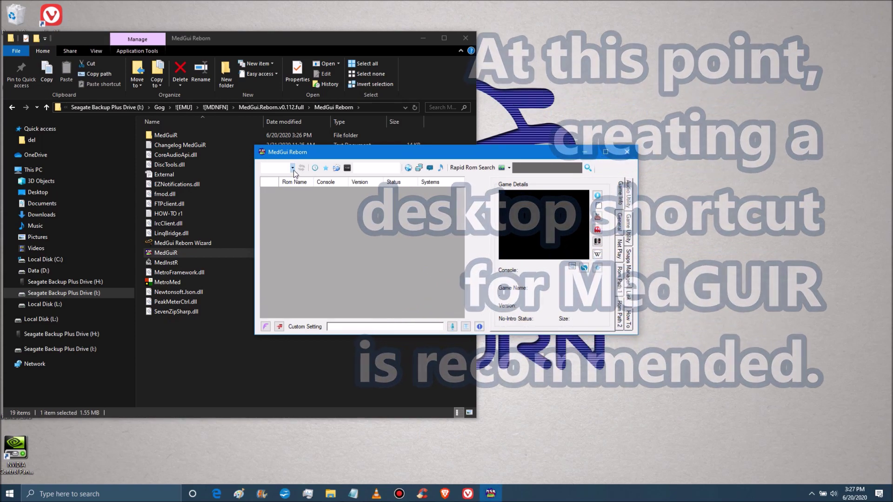
Choose ss (Sega Saturn) as the console system in MedGui Reborn
{"action": "left_click", "coordinate": [293, 168]}
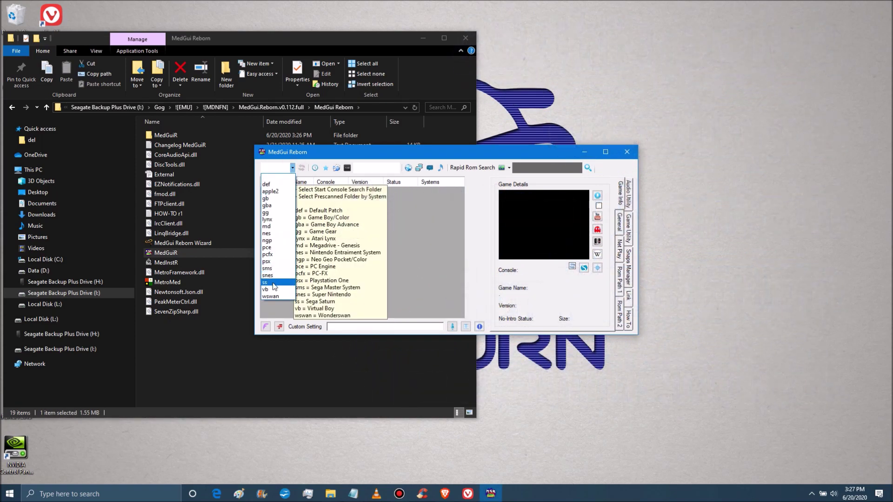
{"action": "left_click", "coordinate": [273, 282]}
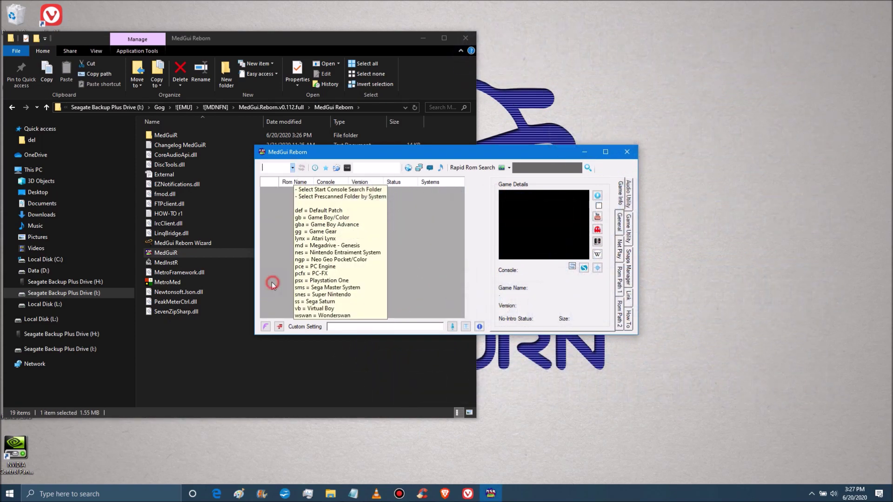
{"action": "mouse_move", "coordinate": [294, 172]}
{"action": "left_click", "coordinate": [291, 169]}
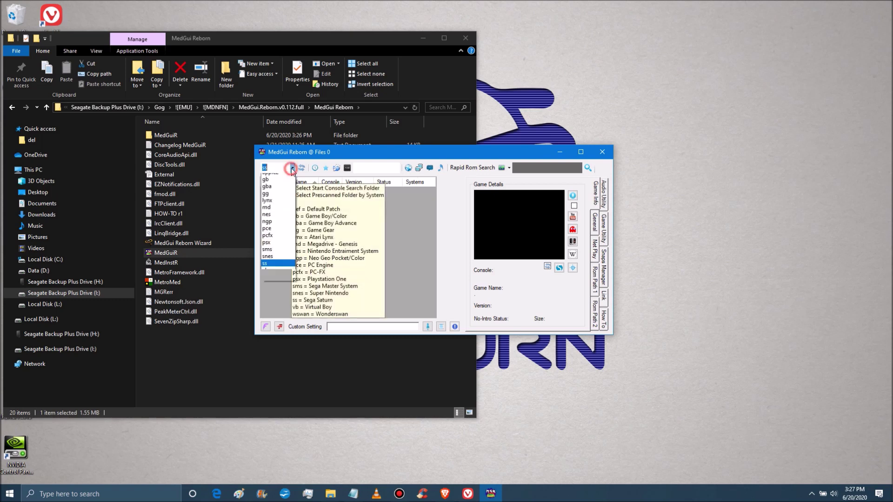
{"action": "left_click", "coordinate": [266, 308]}
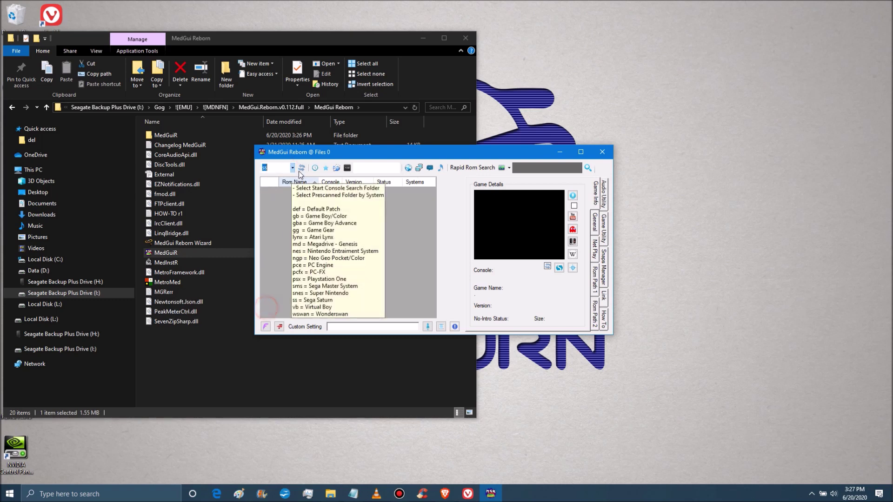
Load the Astal CUE file from the Astal folder inside [SEGA Saturn Isos] as the ROM
{"action": "left_click", "coordinate": [347, 168]}
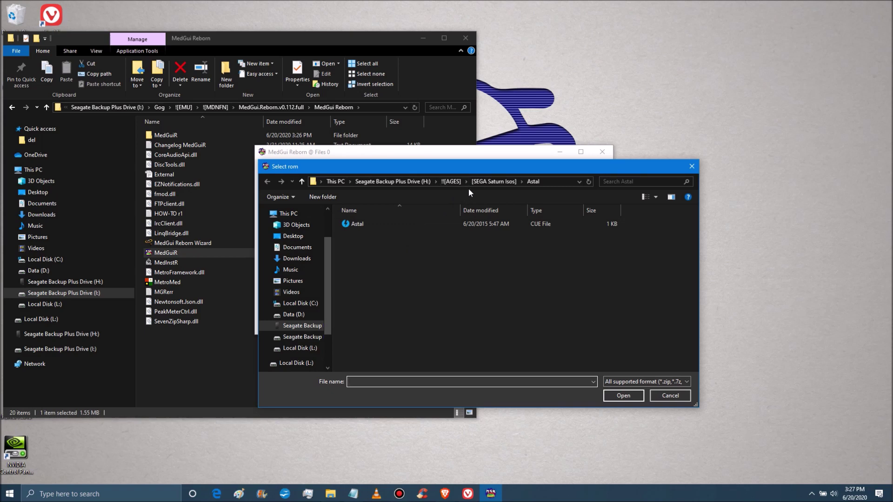
{"action": "left_click", "coordinate": [481, 180]}
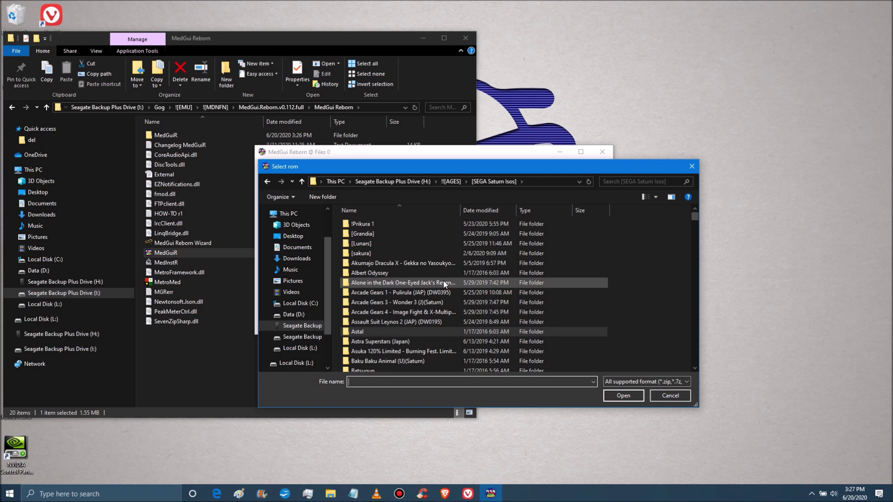
{"action": "scroll", "coordinate": [443, 280], "scroll_direction": "down", "scroll_amount": 3}
{"action": "scroll", "coordinate": [439, 279], "scroll_direction": "up", "scroll_amount": 3}
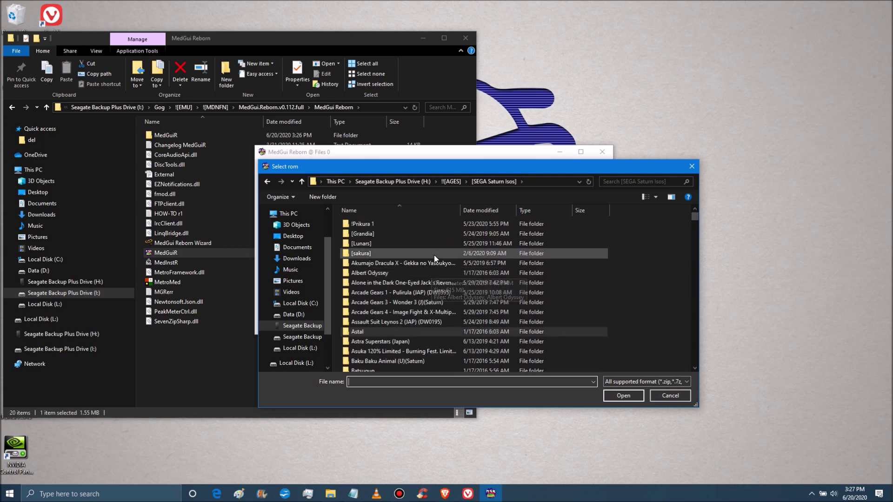
{"action": "left_click", "coordinate": [625, 396]}
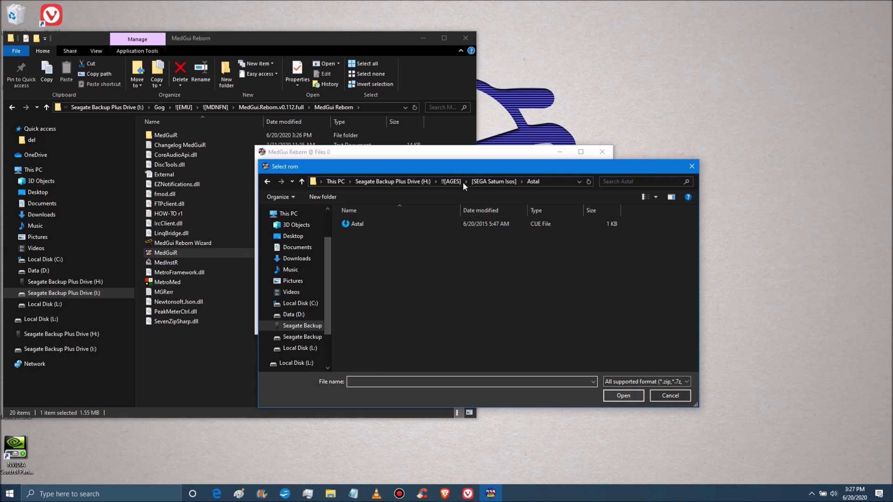
{"action": "left_click", "coordinate": [493, 181]}
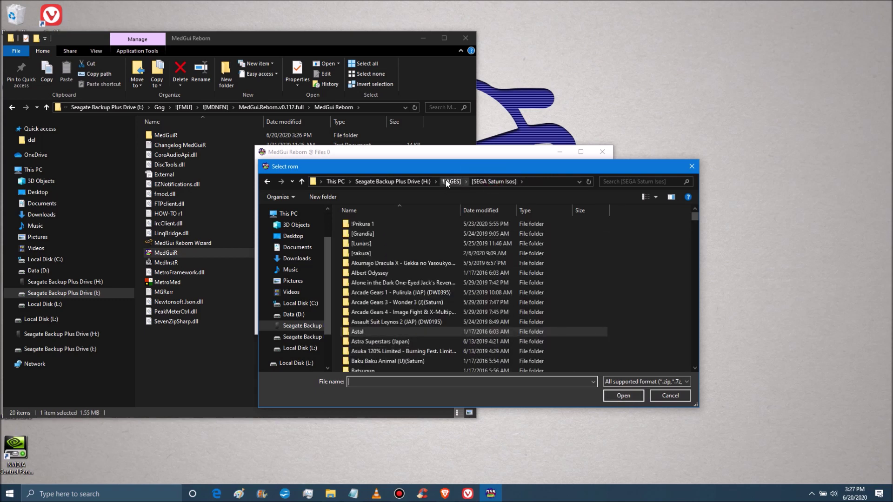
{"action": "scroll", "coordinate": [413, 257], "scroll_direction": "down", "scroll_amount": 3}
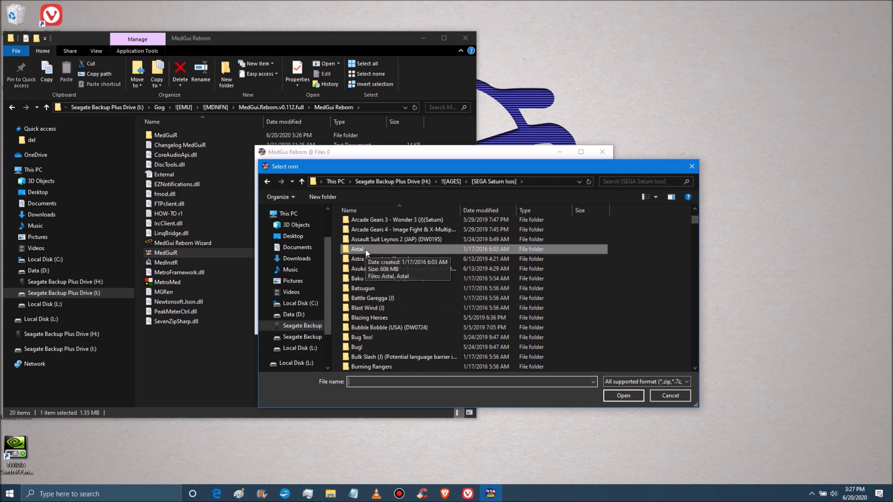
{"action": "double_click", "coordinate": [367, 250]}
{"action": "left_click", "coordinate": [358, 227]}
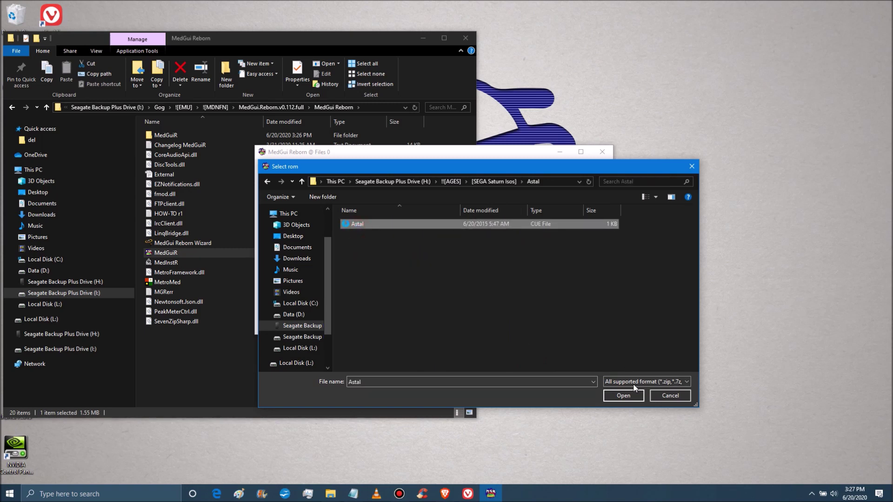
{"action": "left_click", "coordinate": [623, 395]}
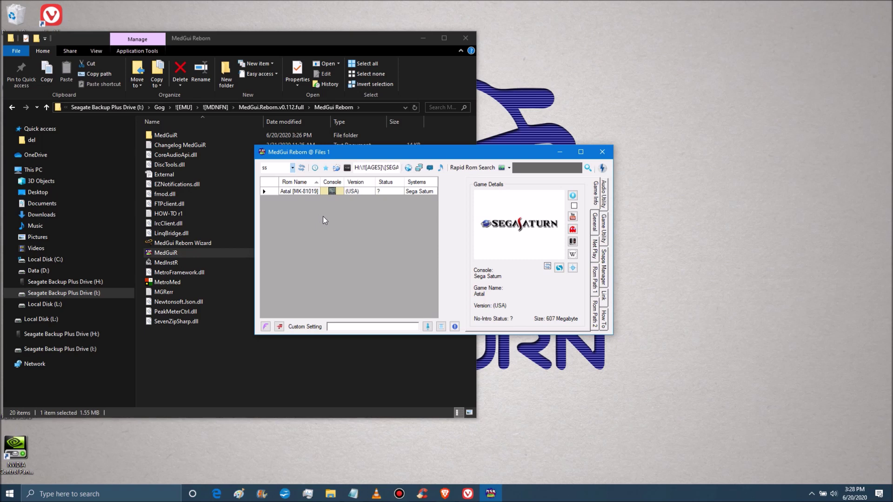
Add the Astal game to the favorites list
{"action": "right_click", "coordinate": [302, 190]}
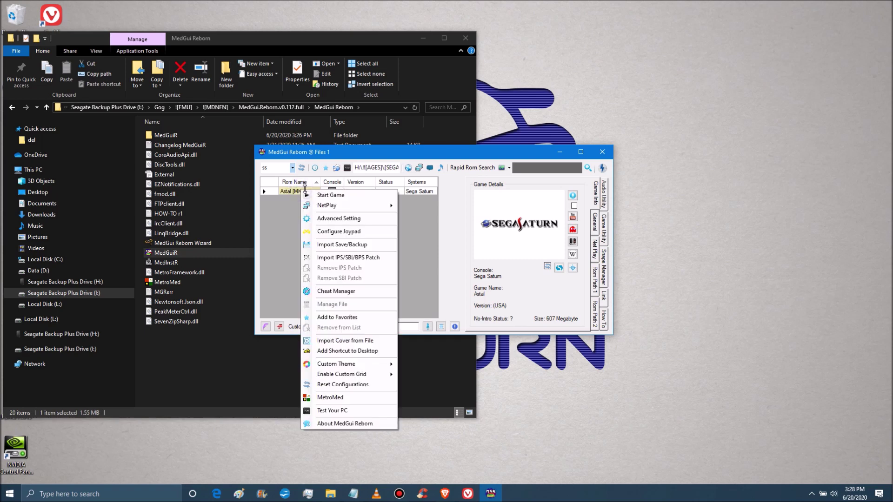
{"action": "left_click", "coordinate": [346, 317]}
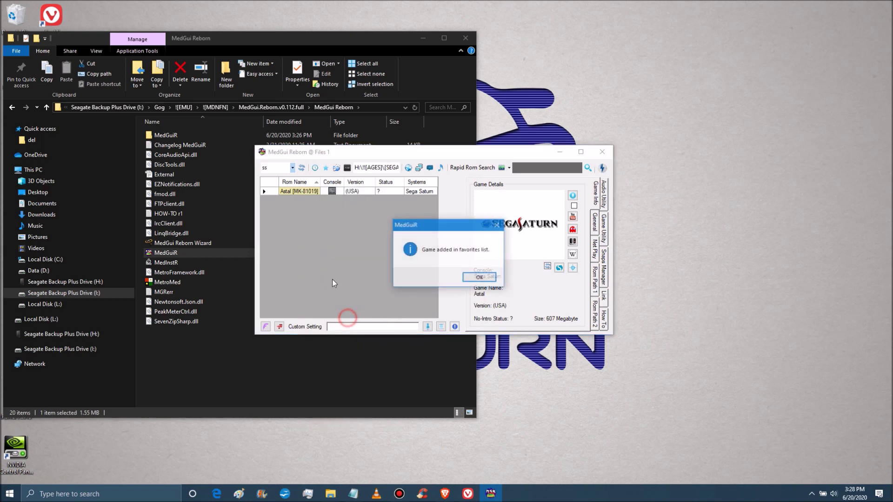
{"action": "left_click", "coordinate": [476, 276]}
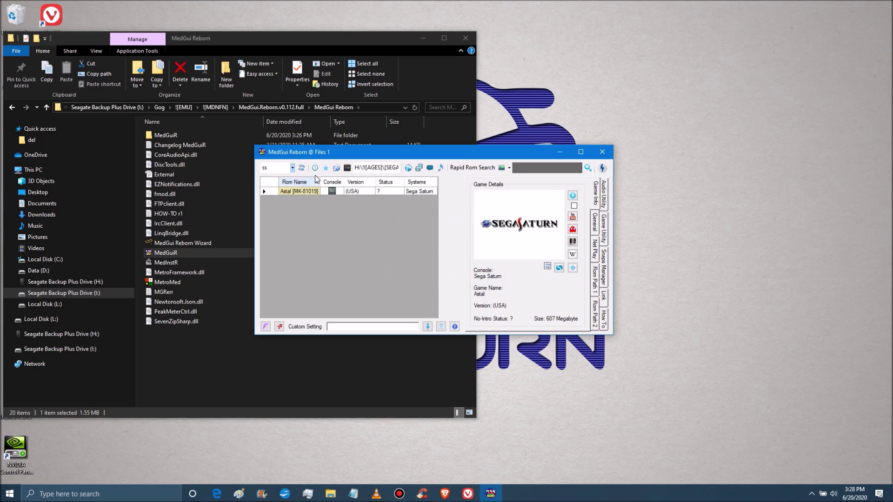
Show the favorite ROMs, start Astal from the list and move the game window aside
{"action": "left_click", "coordinate": [325, 168]}
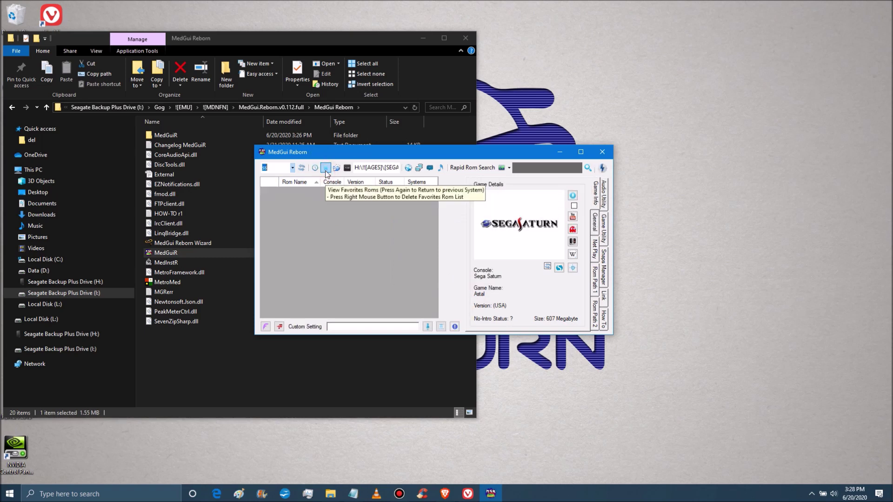
{"action": "left_click", "coordinate": [303, 211]}
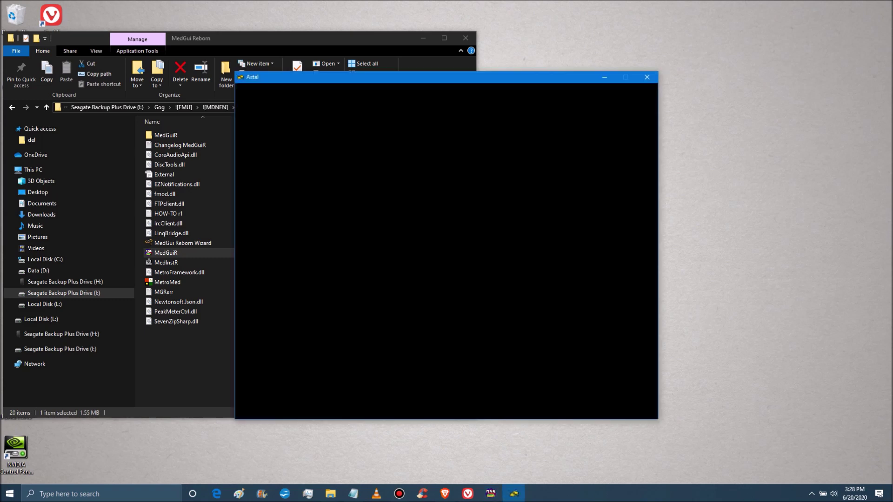
{"action": "left_click_drag", "start_coordinate": [553, 77], "coordinate": [506, 75]}
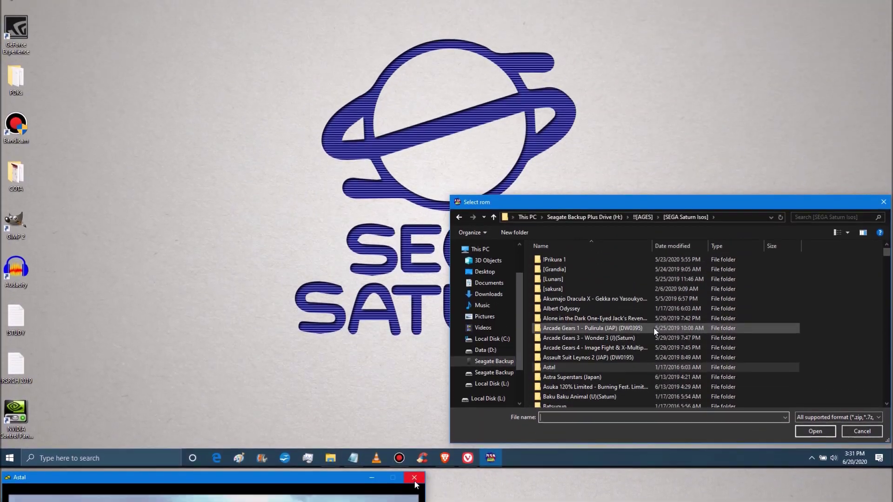
Load the Magical Night Dreams - Cotton Boomerang CUE file from the Cotton Boomerang (Japan) folder as the ROM
{"action": "scroll", "coordinate": [598, 325], "scroll_direction": "down", "scroll_amount": 5}
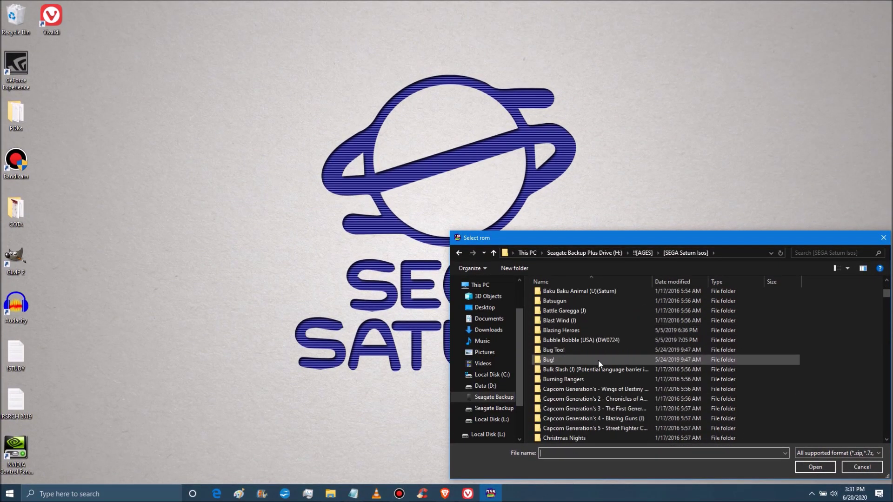
{"action": "scroll", "coordinate": [600, 350], "scroll_direction": "down", "scroll_amount": 5}
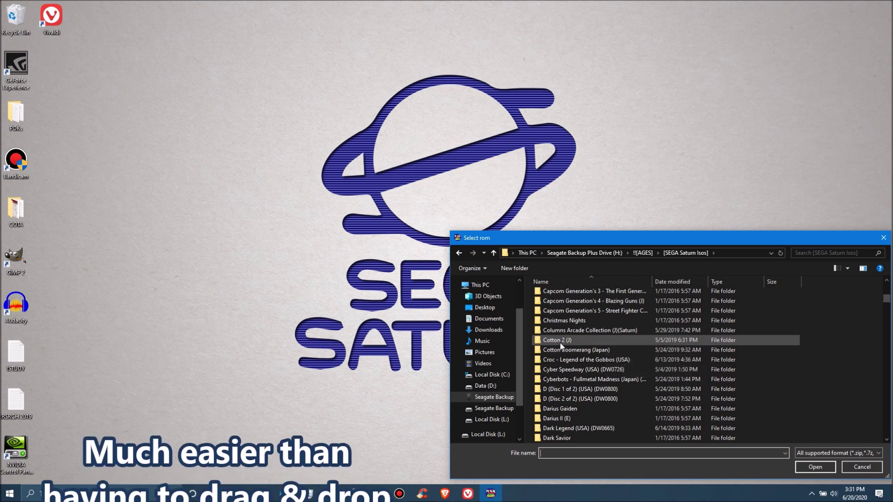
{"action": "left_click", "coordinate": [567, 352]}
{"action": "double_click", "coordinate": [567, 352]}
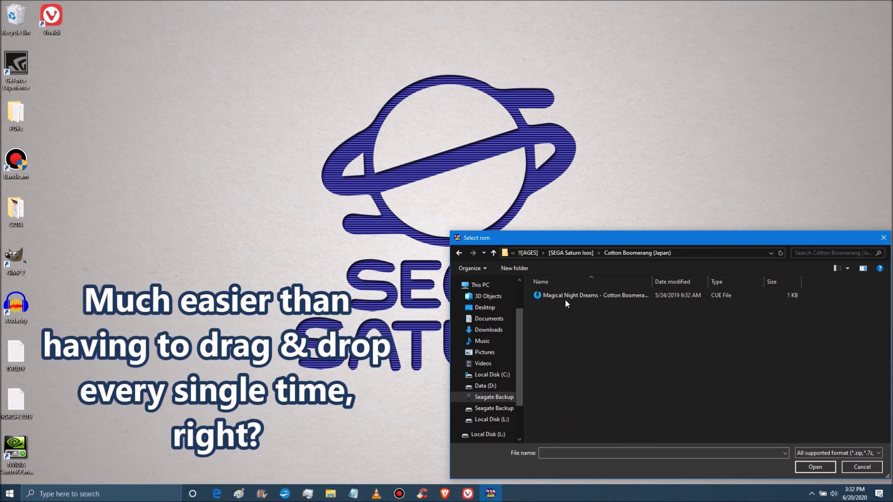
{"action": "left_click", "coordinate": [566, 297]}
{"action": "left_click", "coordinate": [792, 467]}
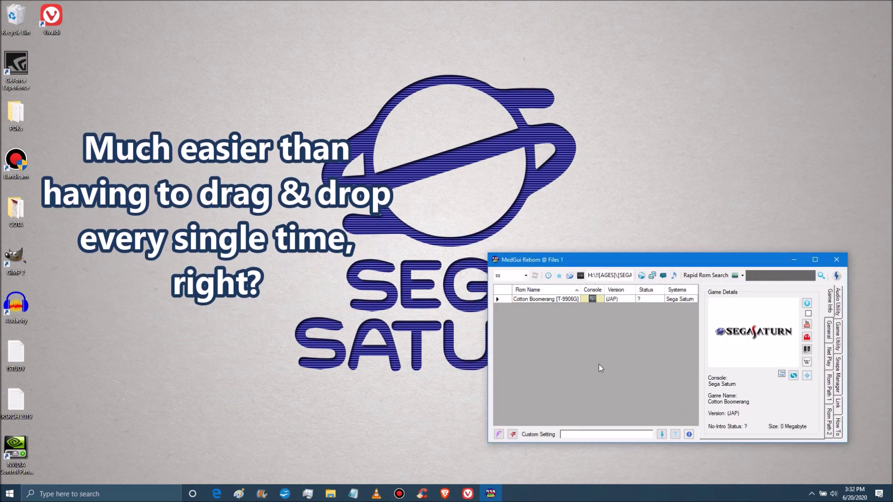
Launch Cotton Boomerang from the ROM list and minimize the MedGui Reborn window
{"action": "left_click", "coordinate": [538, 300]}
{"action": "double_click", "coordinate": [537, 299]}
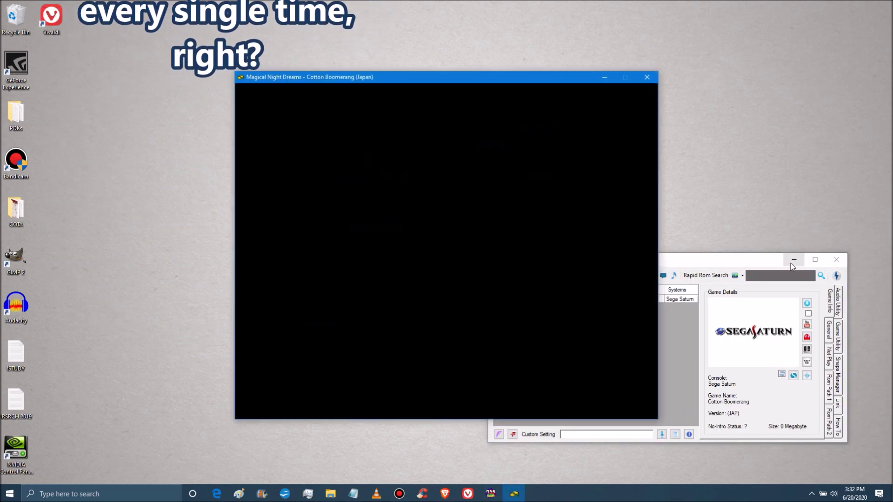
{"action": "left_click", "coordinate": [793, 261]}
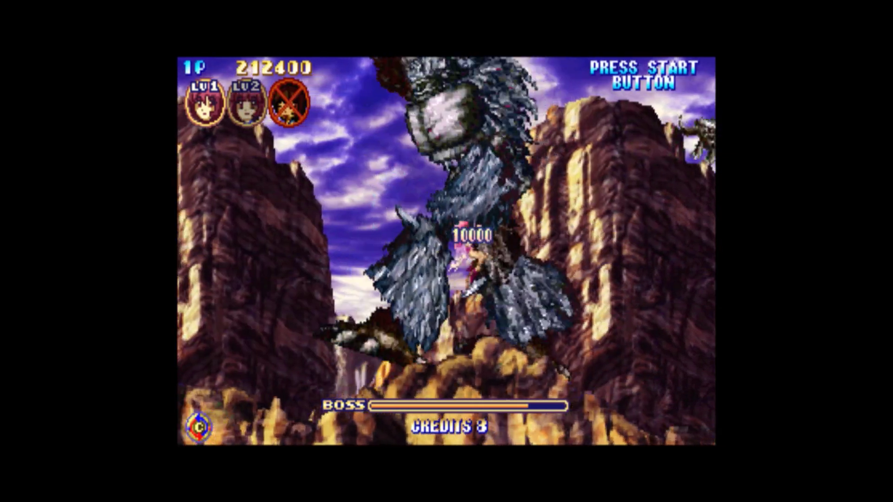
{"action": "key", "text": "ctrl"}
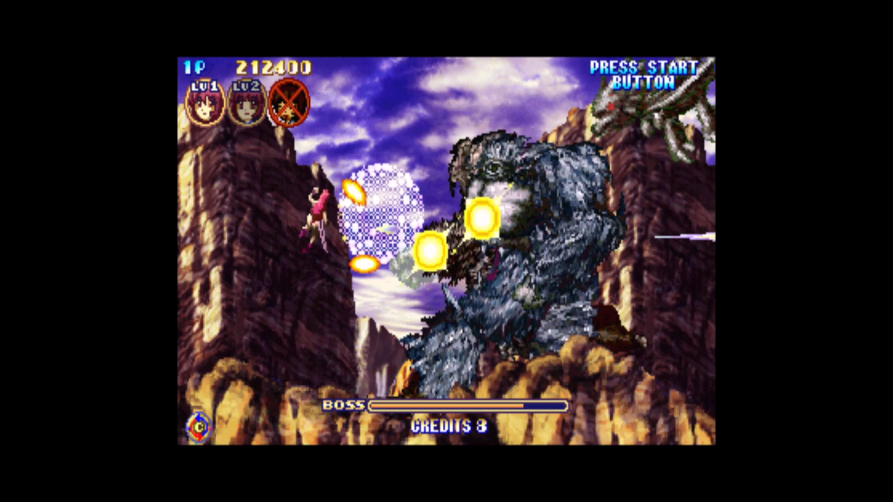
{"action": "key", "text": "ctrl"}
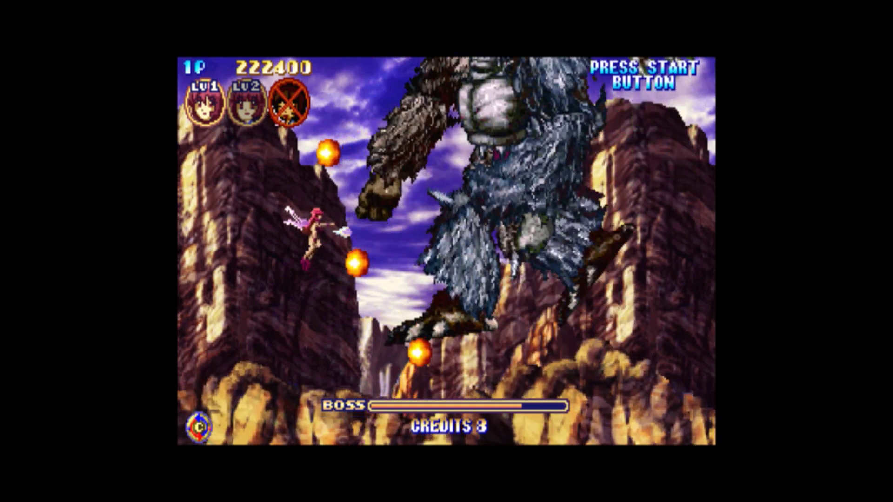